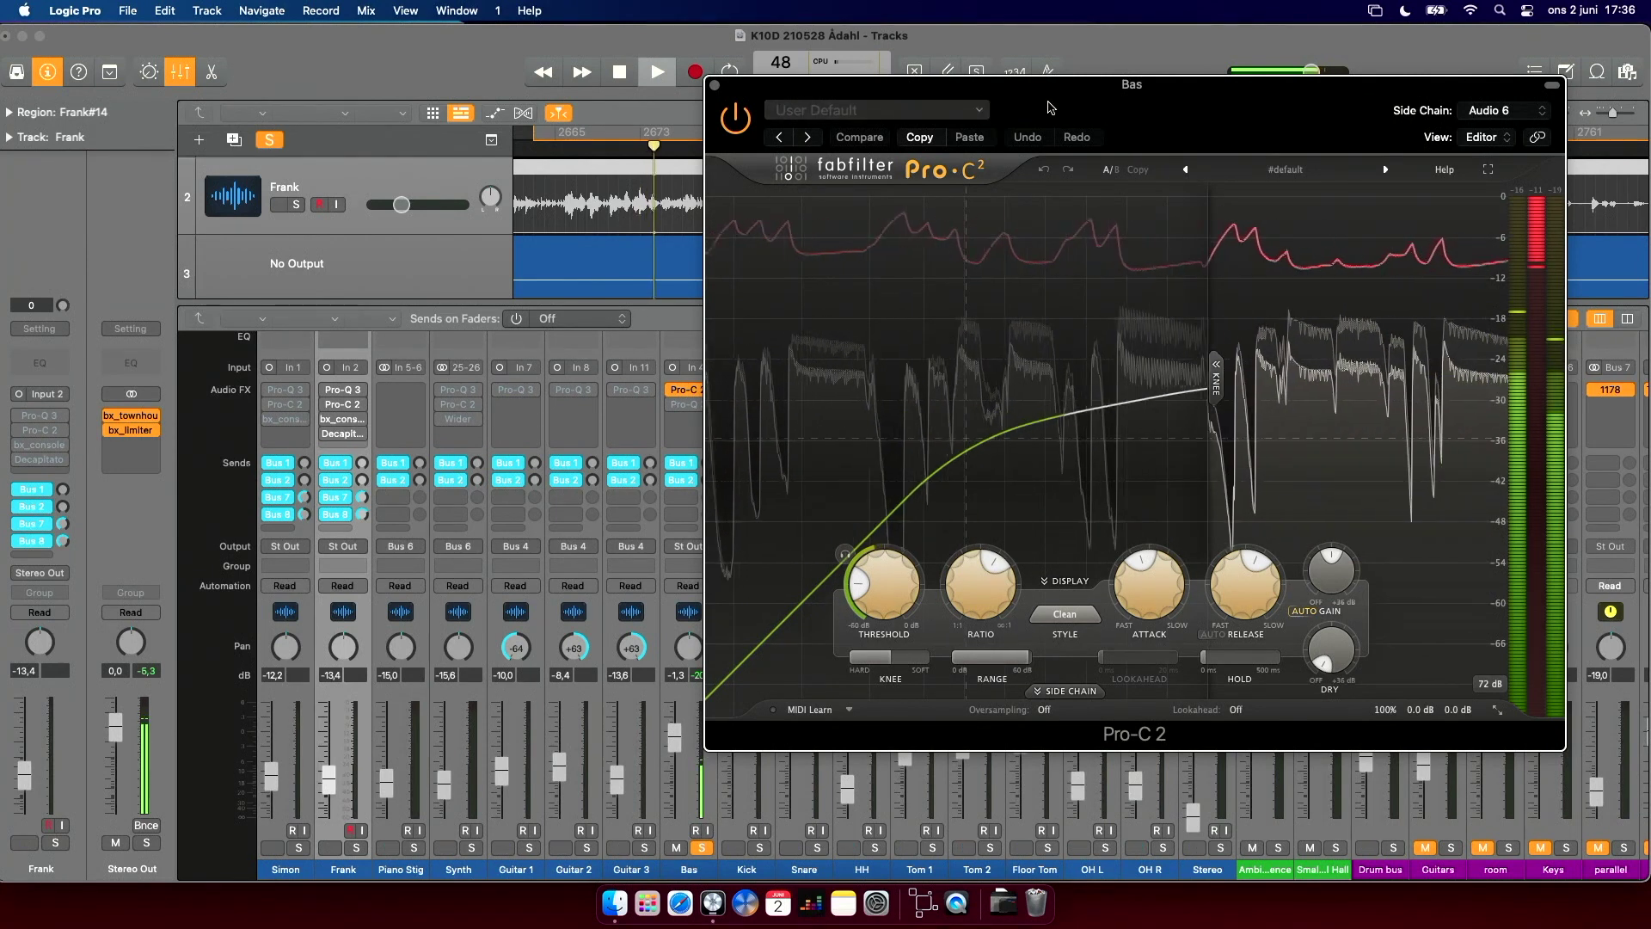
# Reposition the Bas channel's Pro-C 2 window and toggle the display of its side-chain section.
pyautogui.moveTo(1051, 108); pyautogui.dragTo(1130, 117)
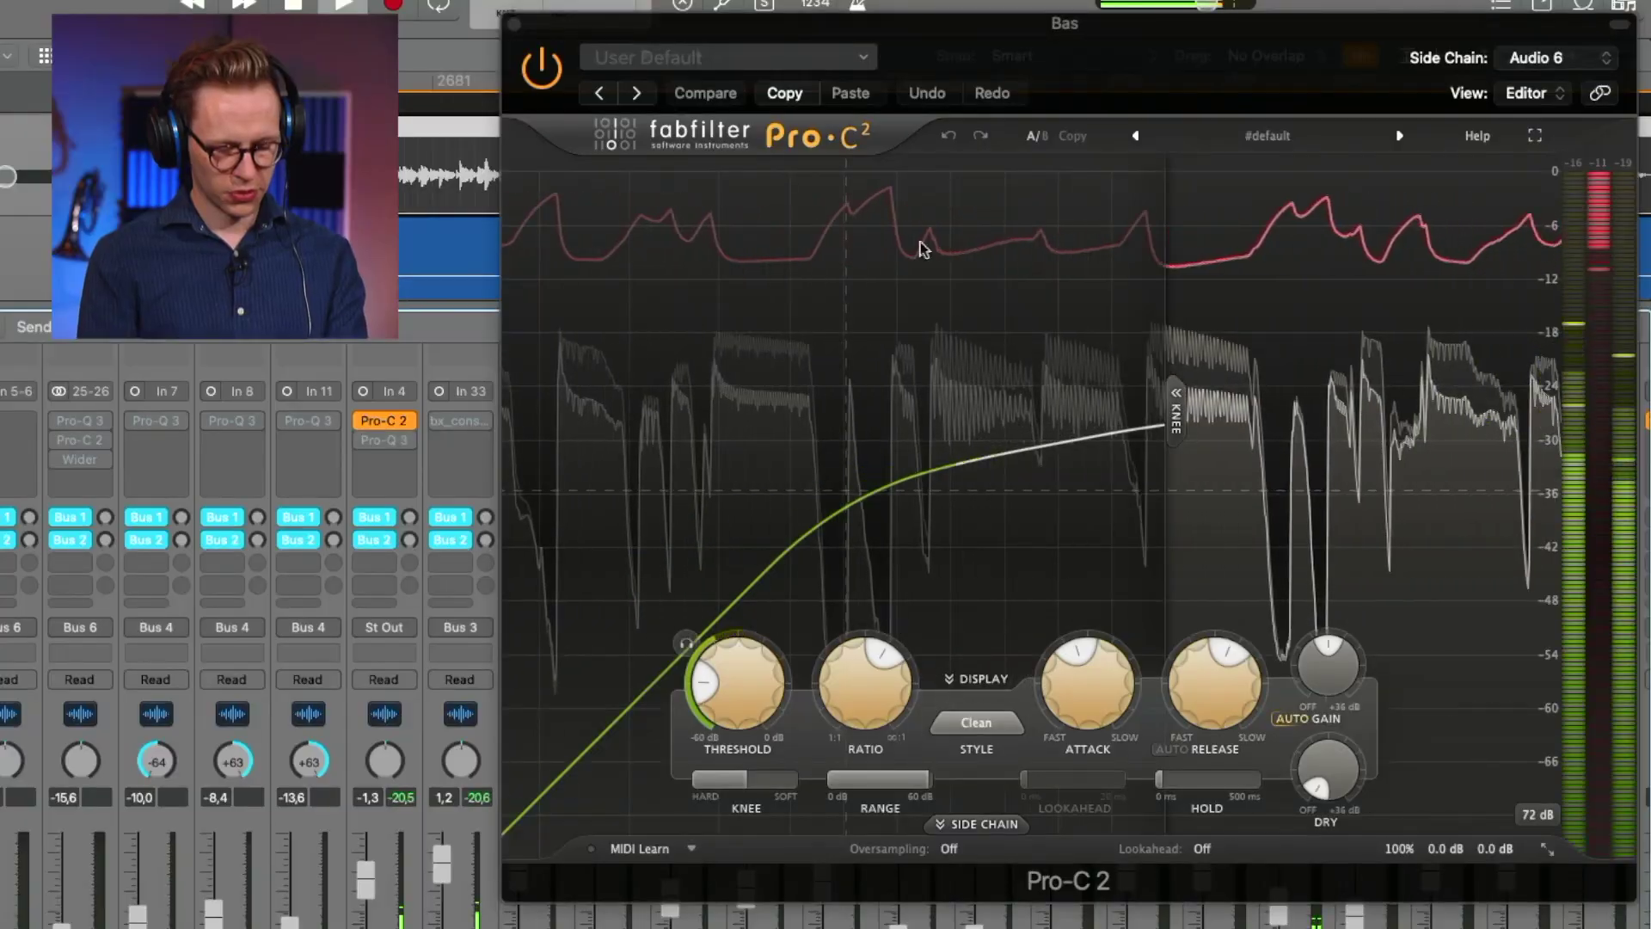
pyautogui.moveTo(1313, 36); pyautogui.dragTo(1272, 19)
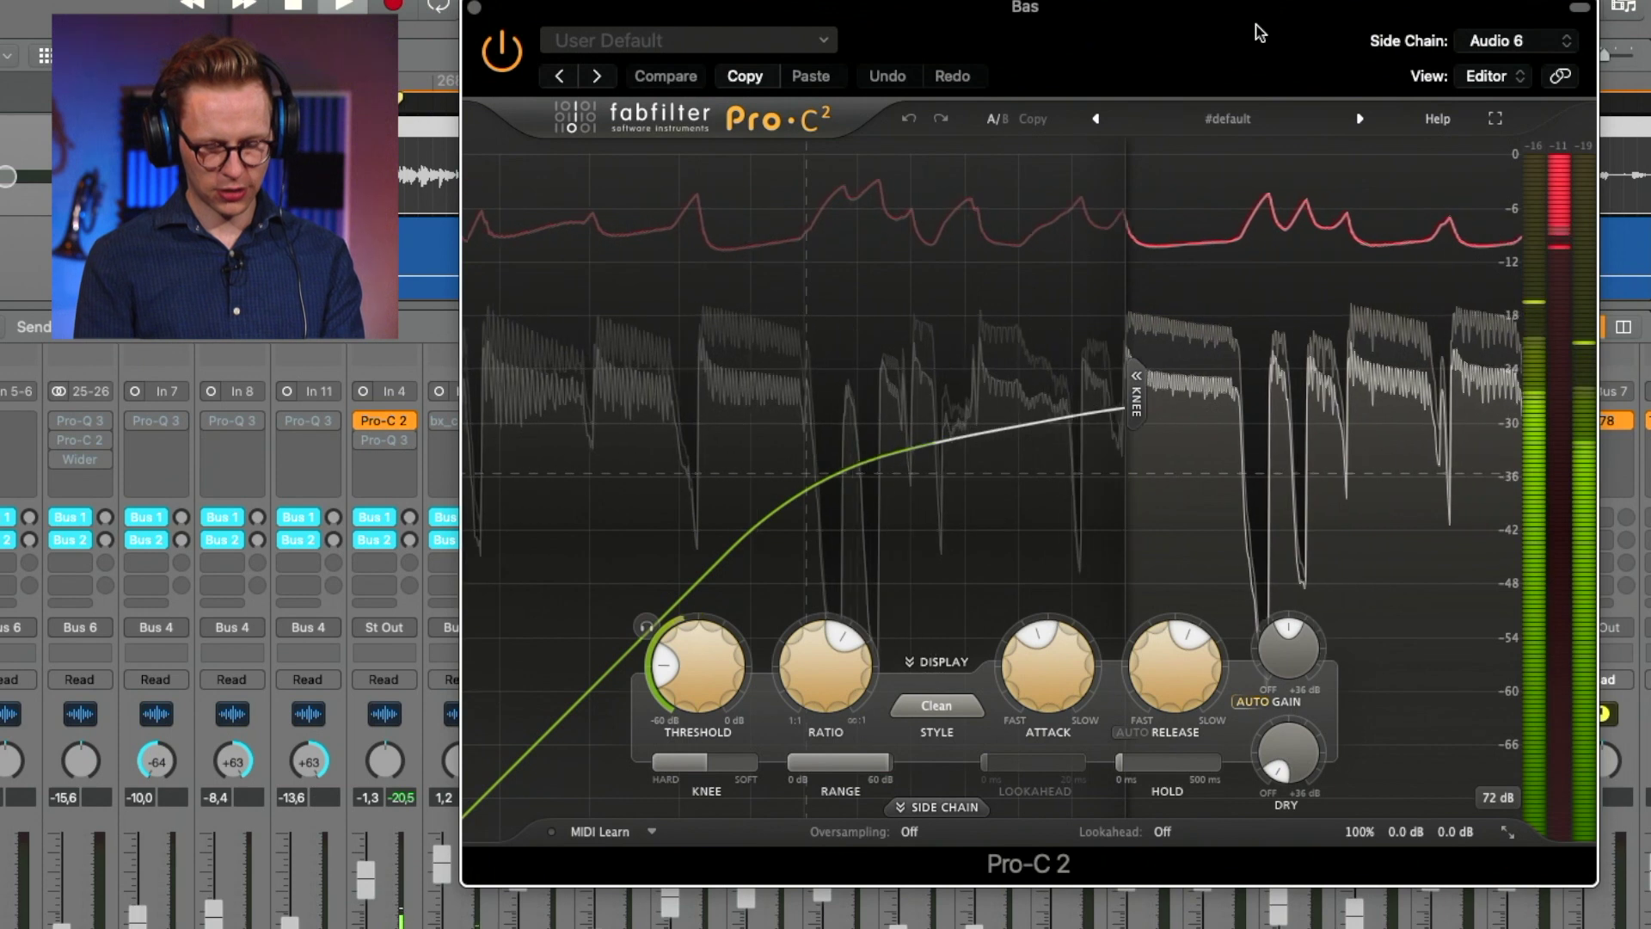
pyautogui.click(941, 810)
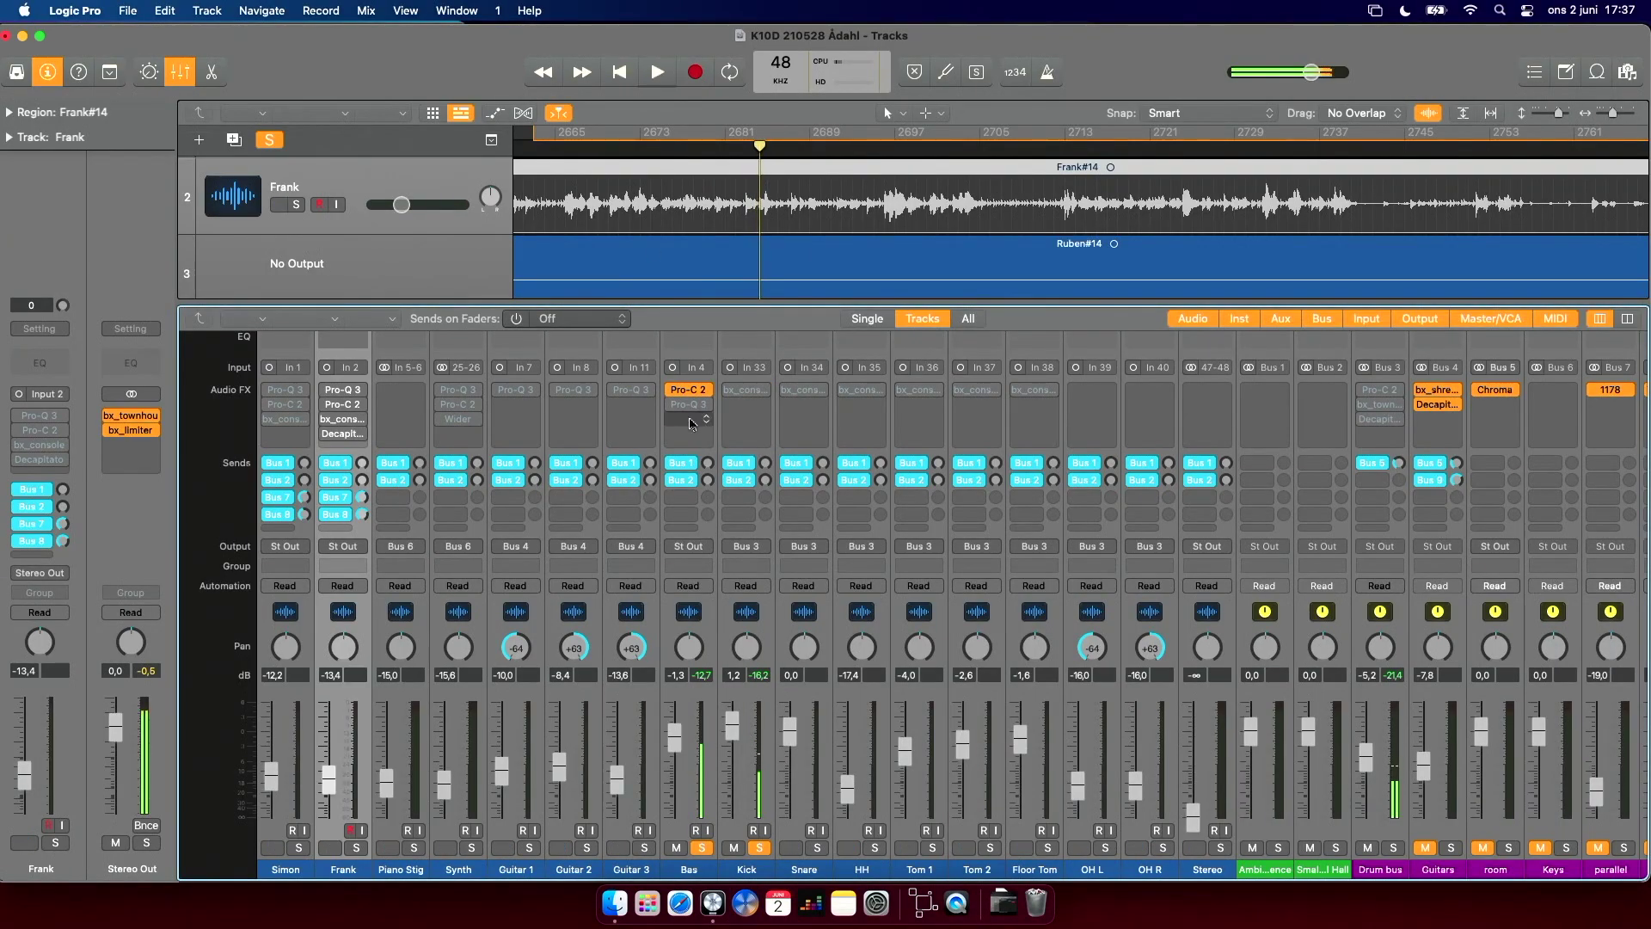
# Enable the Bas channel's Pro-Q 3 and audition its 386.62 Hz cut by soloing the band on and off during playback.
pyautogui.click(691, 408)
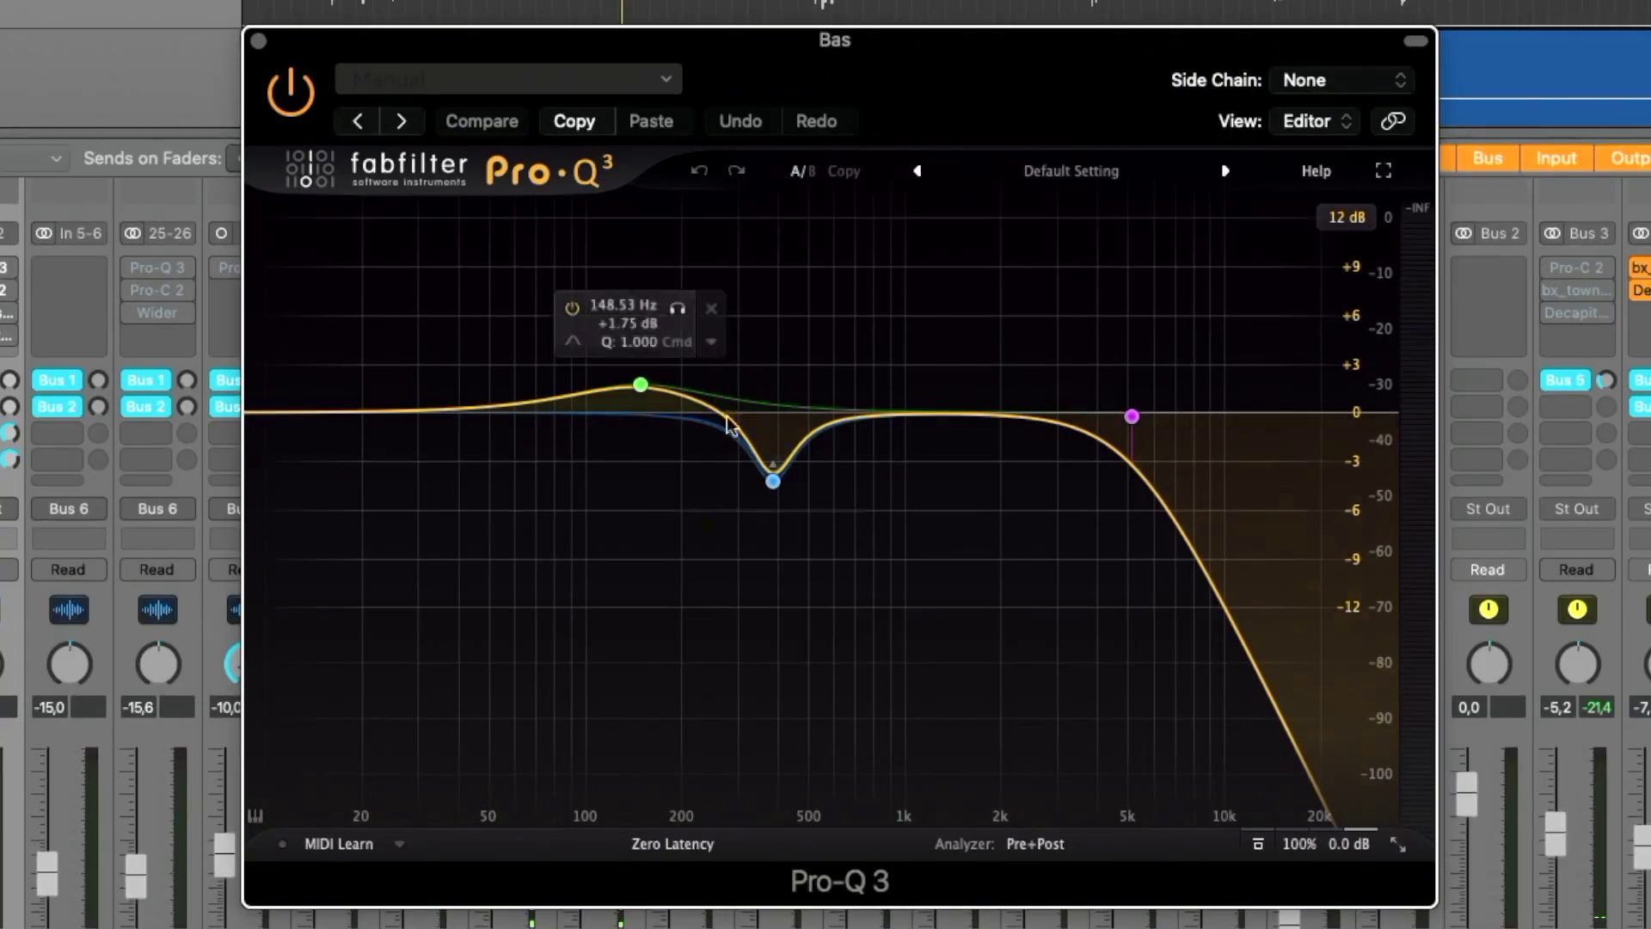
pyautogui.press('space')
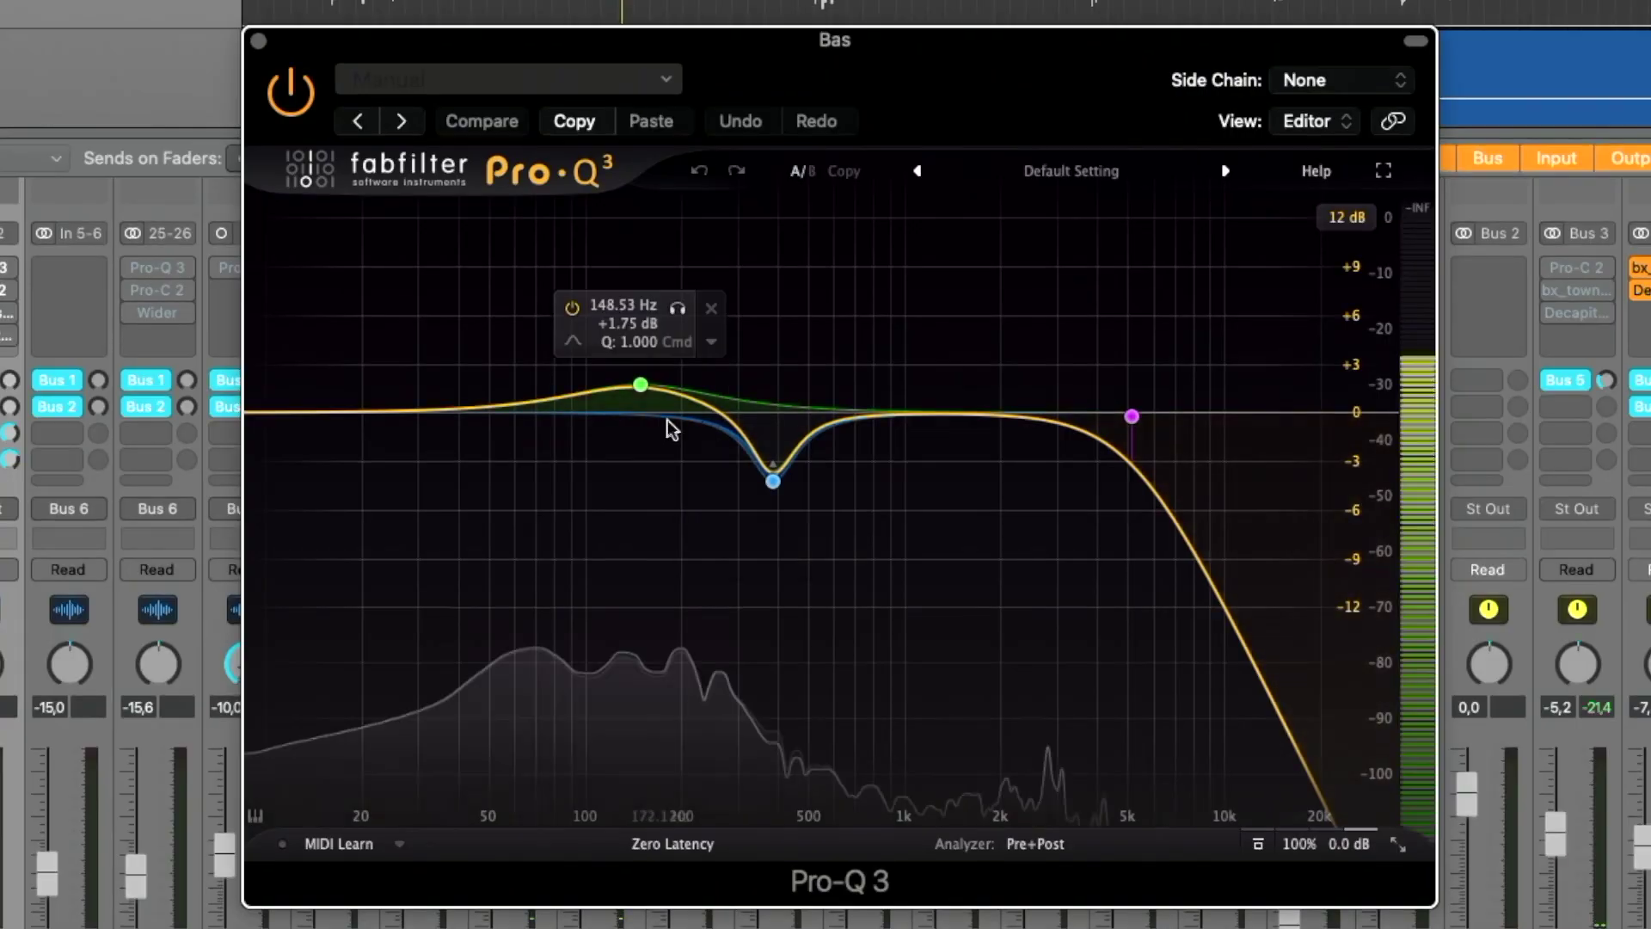
pyautogui.moveTo(772, 482)
pyautogui.click(807, 524)
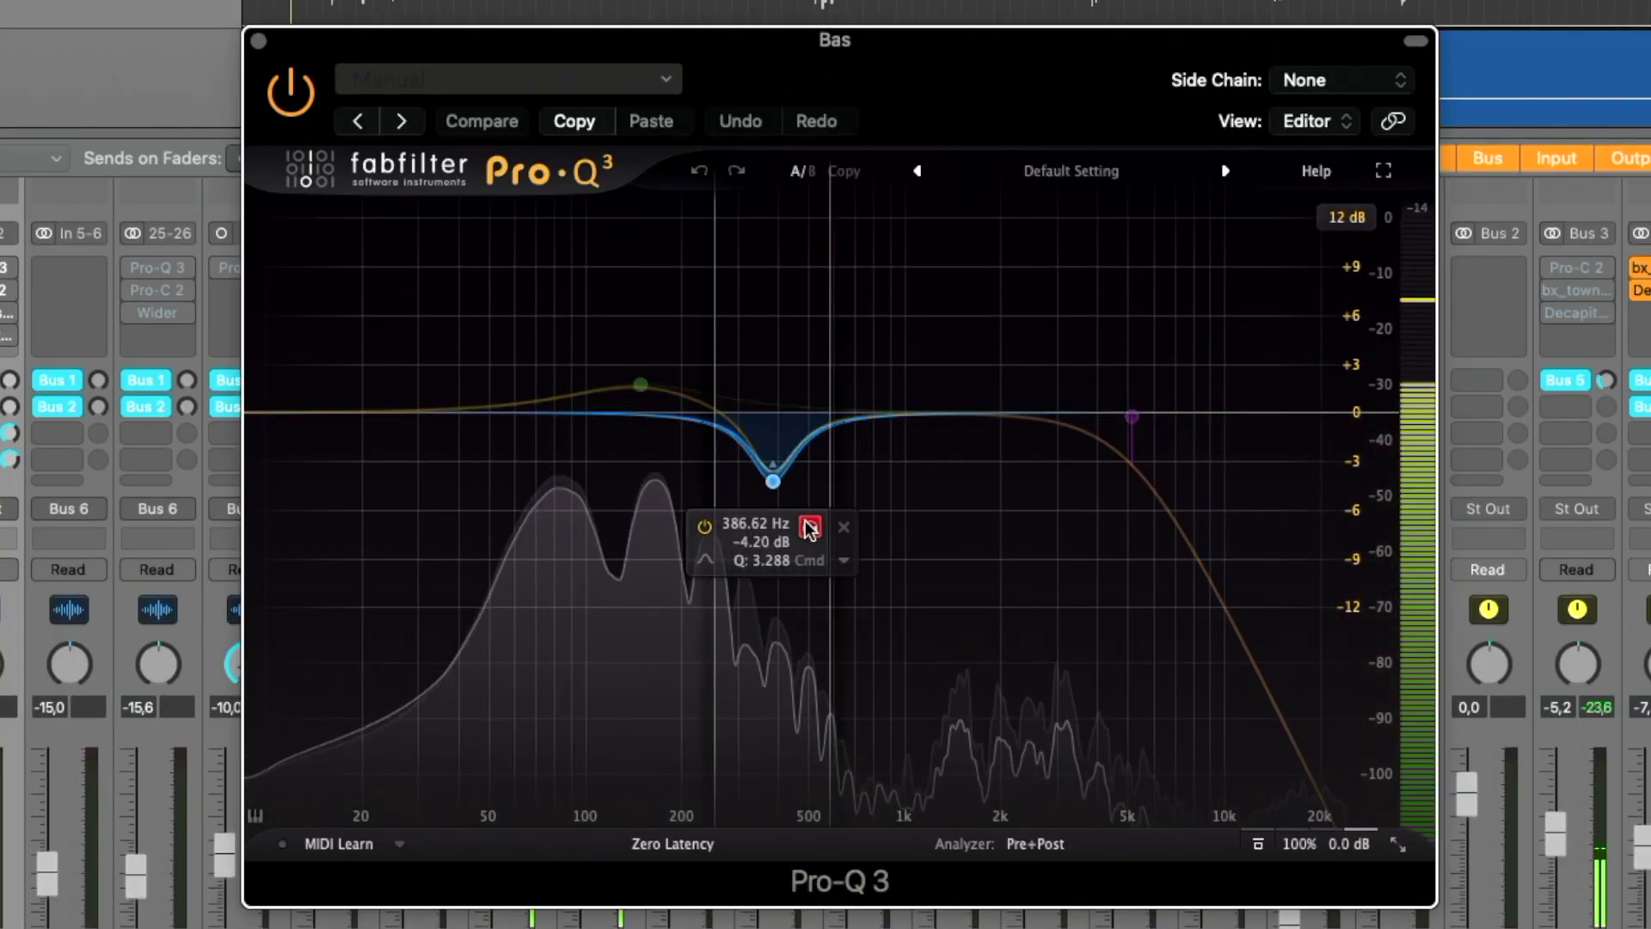
pyautogui.click(809, 525)
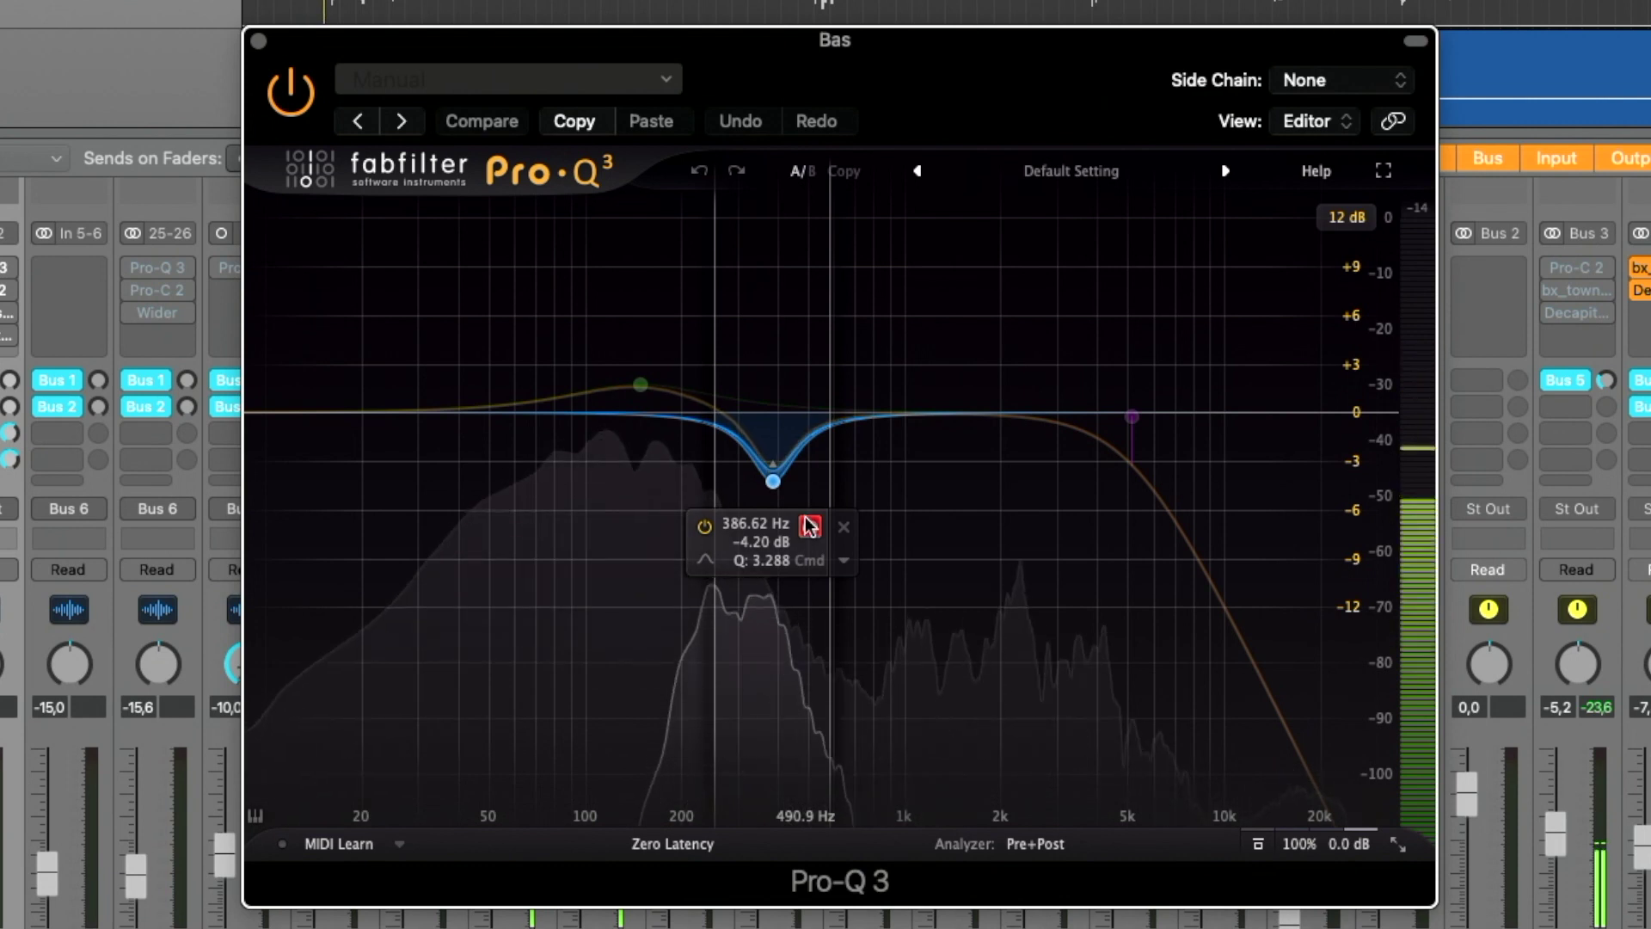
pyautogui.click(810, 526)
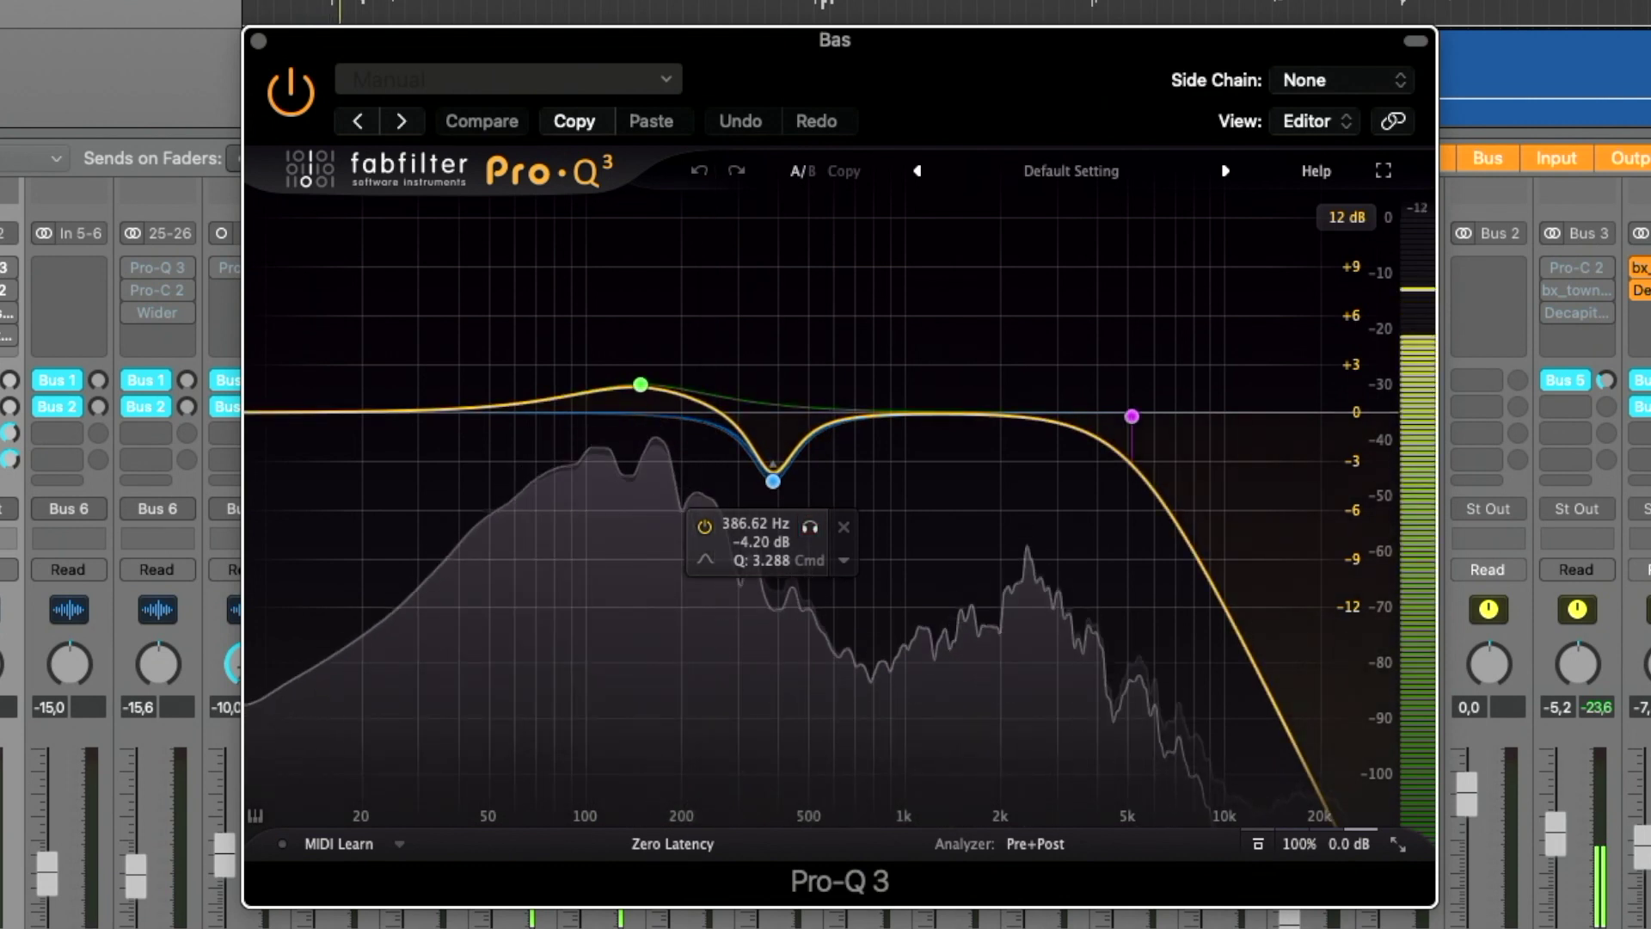
pyautogui.click(808, 523)
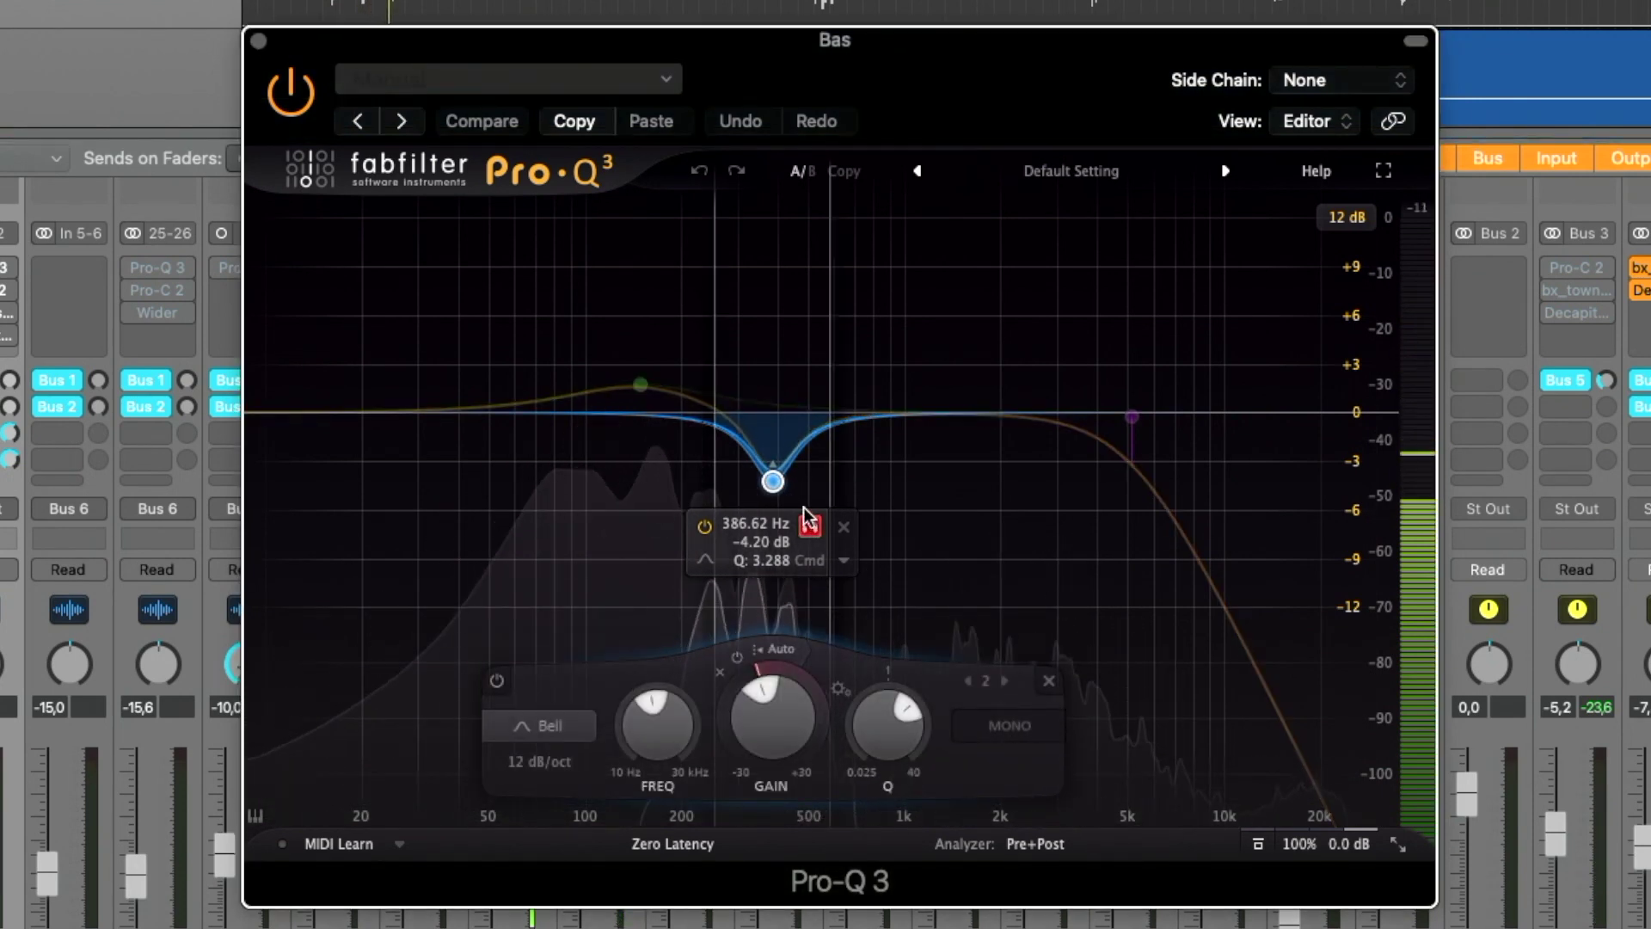
pyautogui.click(807, 518)
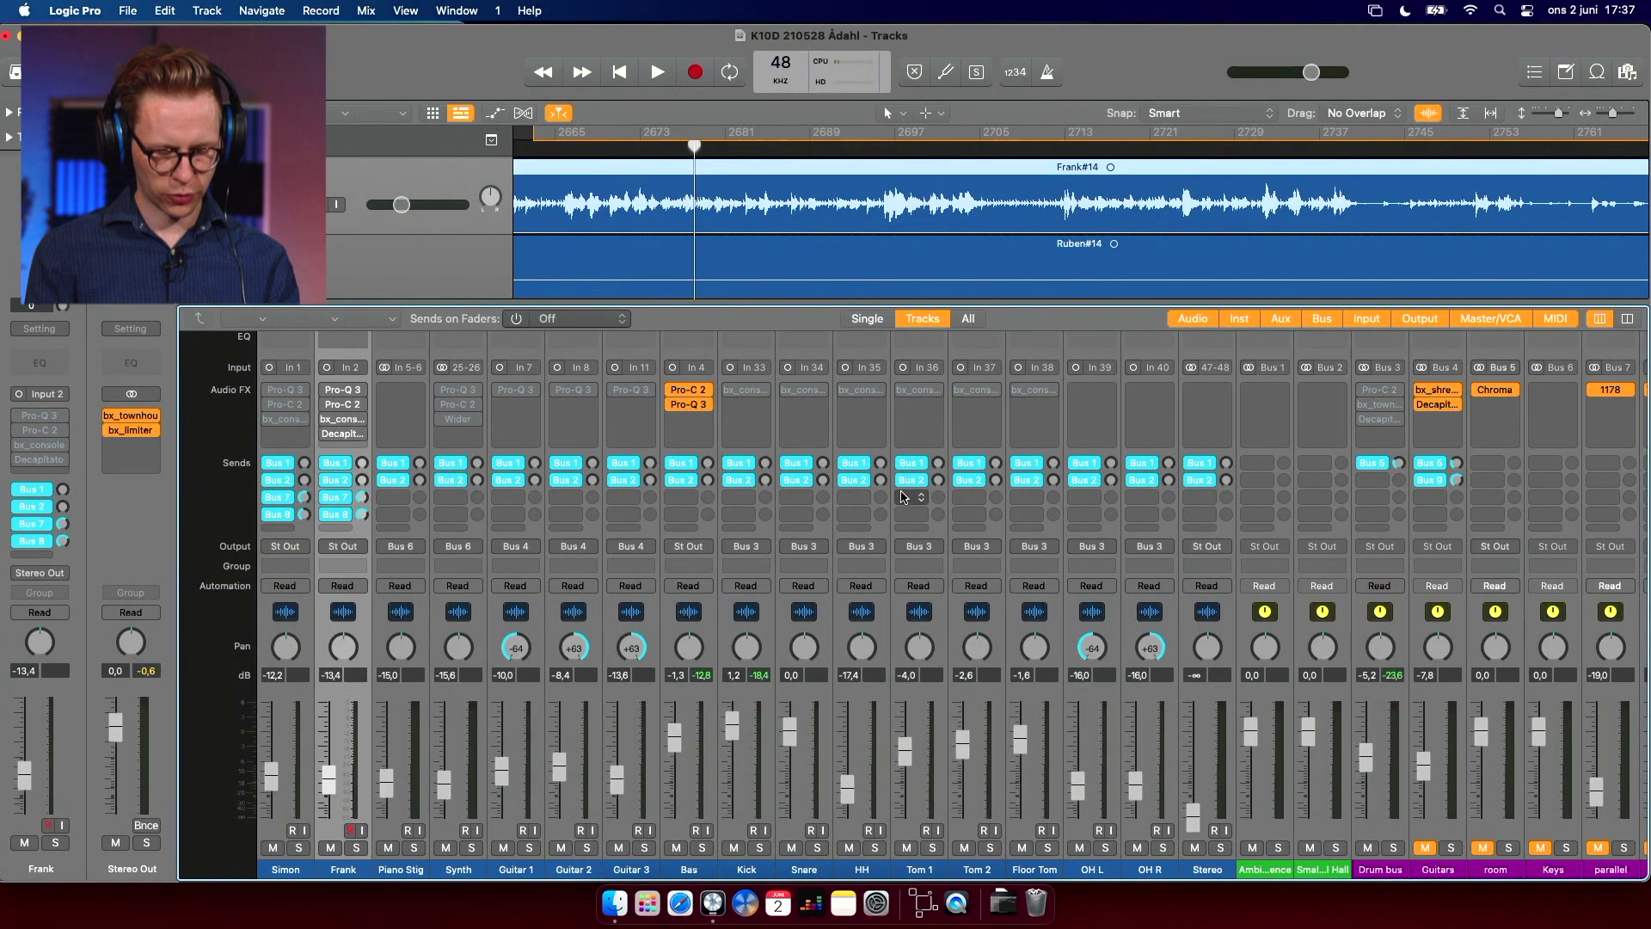
# Mute the mixer's first two channels during playback and enable bx_console on the Kick, Snare, HH and tom channels.
pyautogui.press('space')
pyautogui.hotkey('ctrl', 'm')
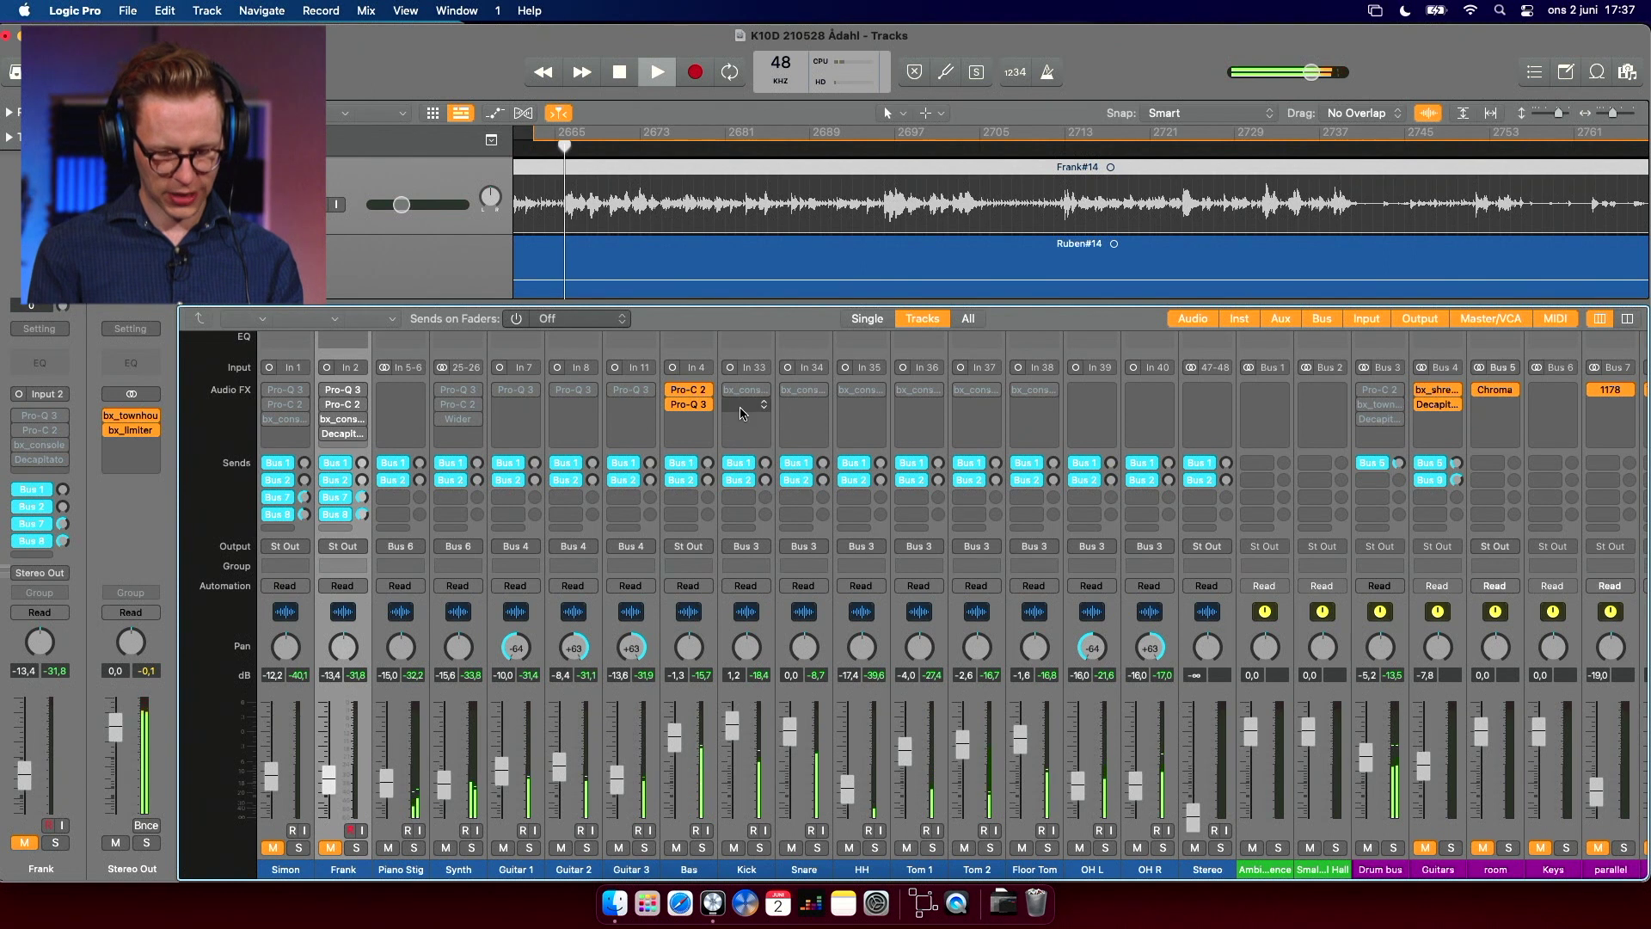
pyautogui.moveTo(729, 396)
pyautogui.press('space')
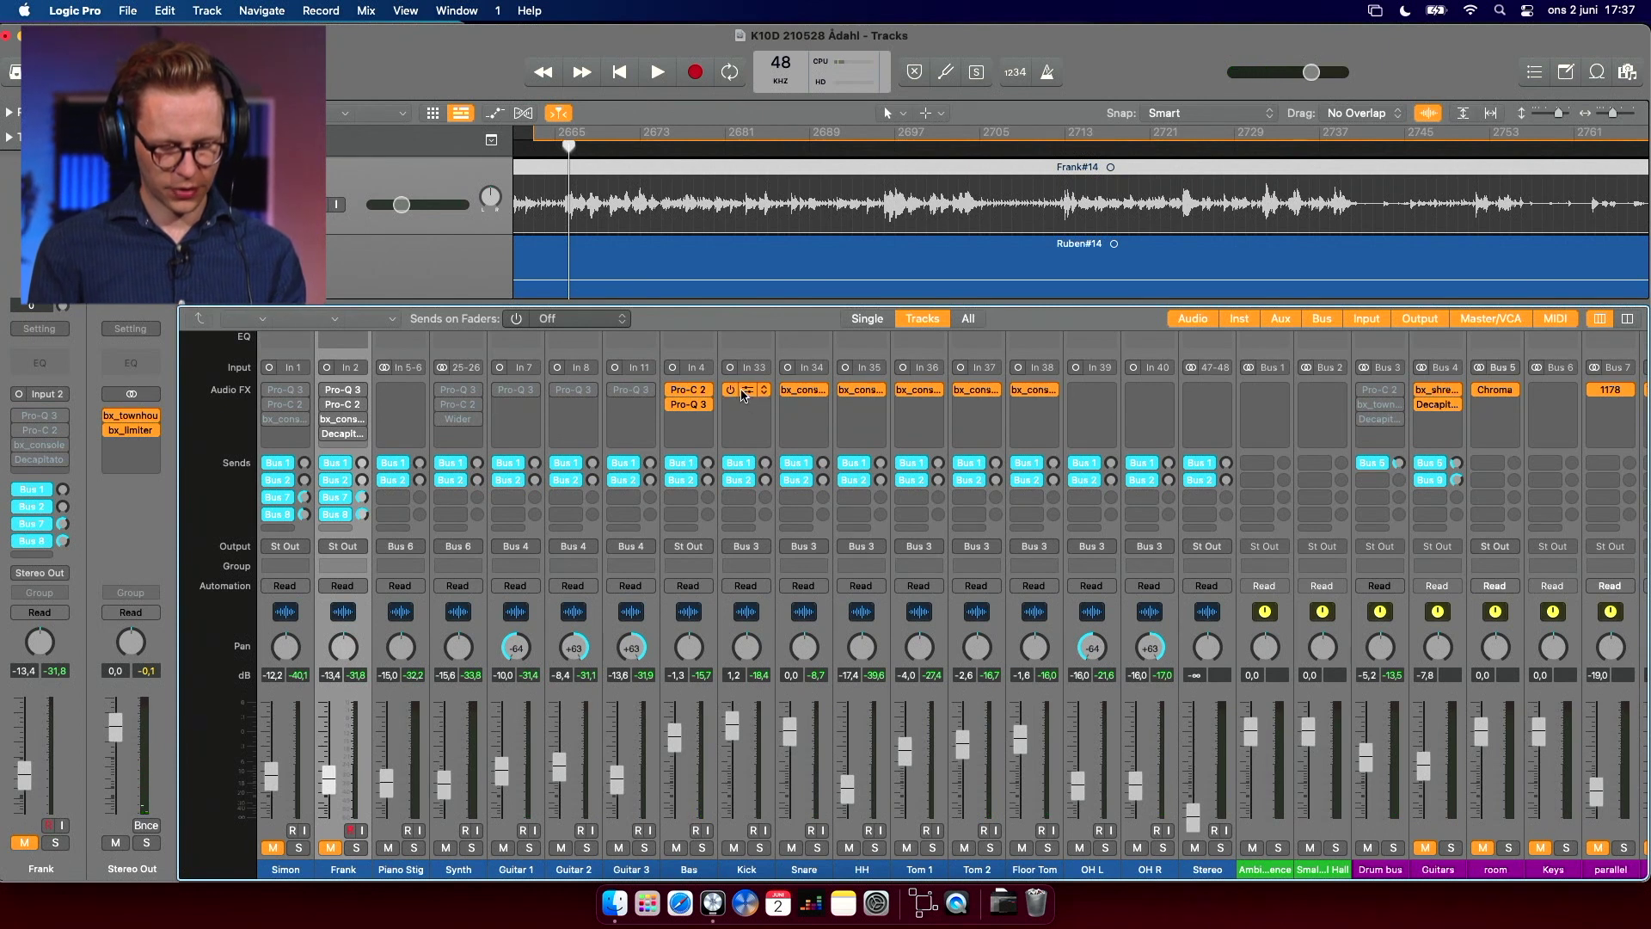
# Inspect the Kick's bx_console SSL 9000 J, and solo the Snare during playback to inspect its bx_console.
pyautogui.click(744, 392)
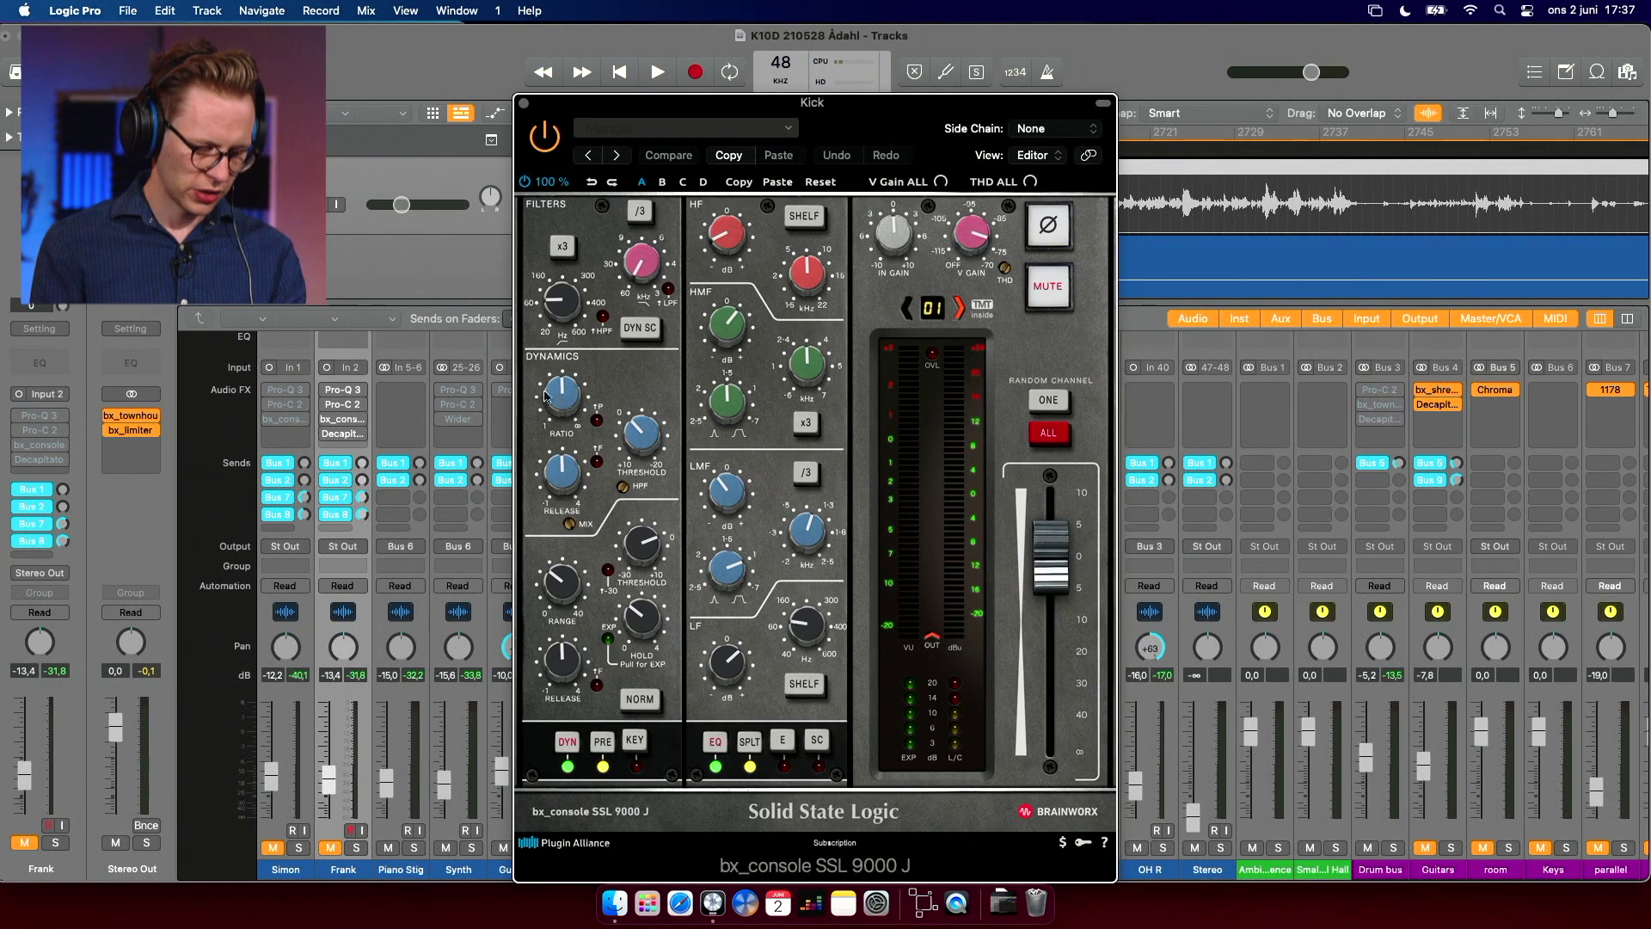
pyautogui.moveTo(870, 105); pyautogui.dragTo(1400, 105)
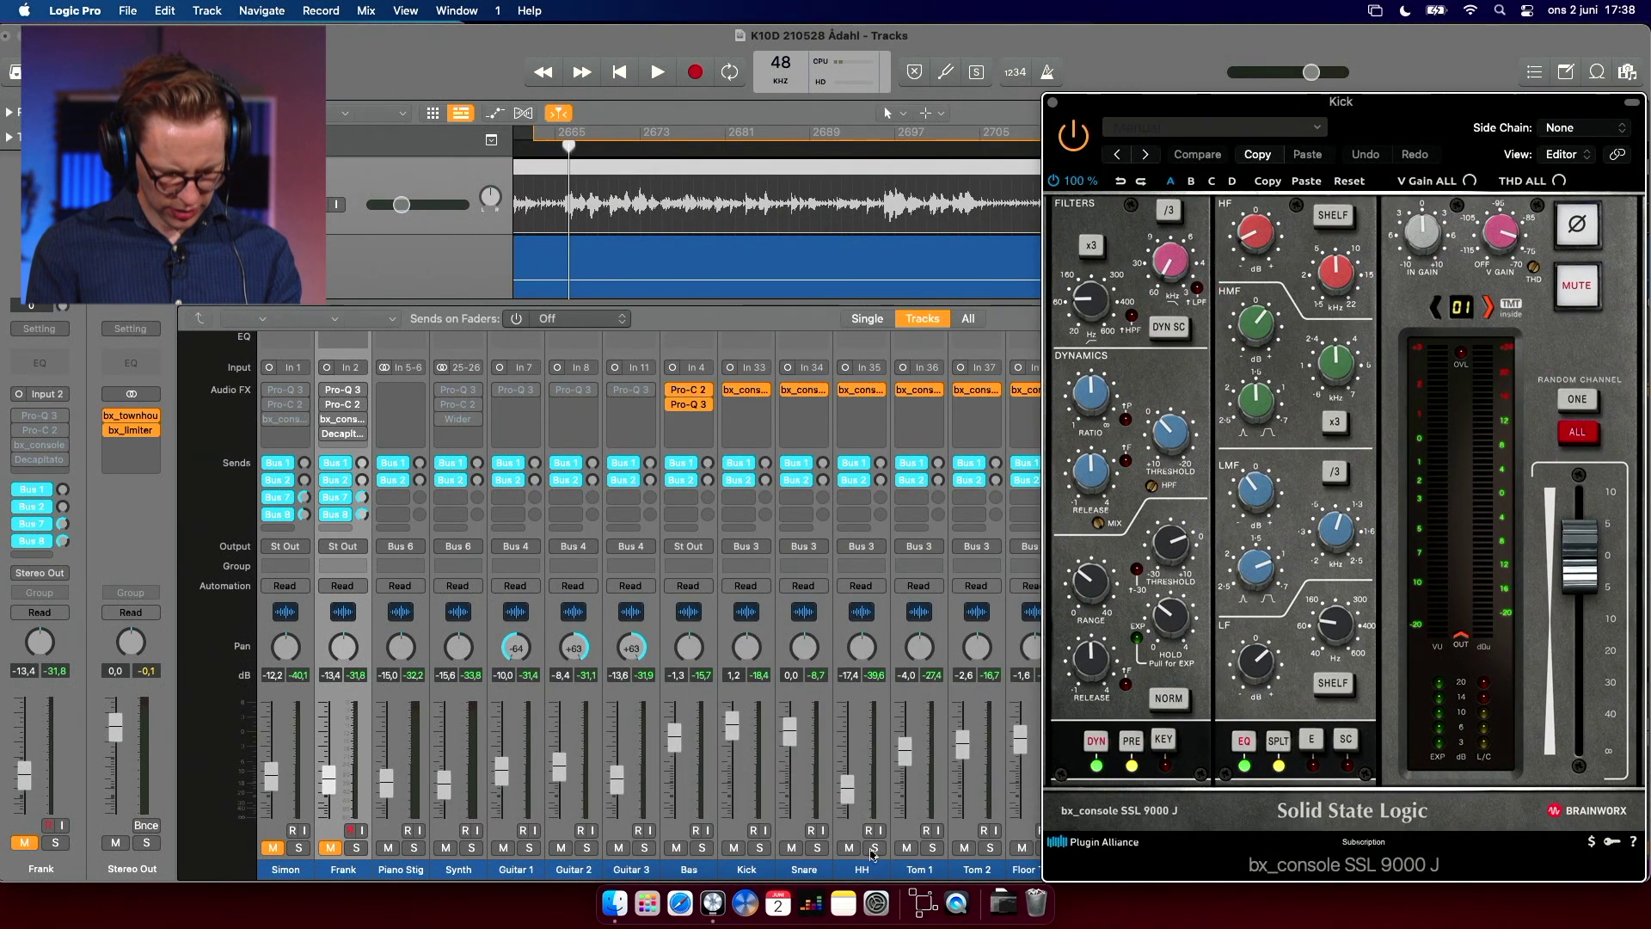
pyautogui.click(817, 848)
pyautogui.press('space')
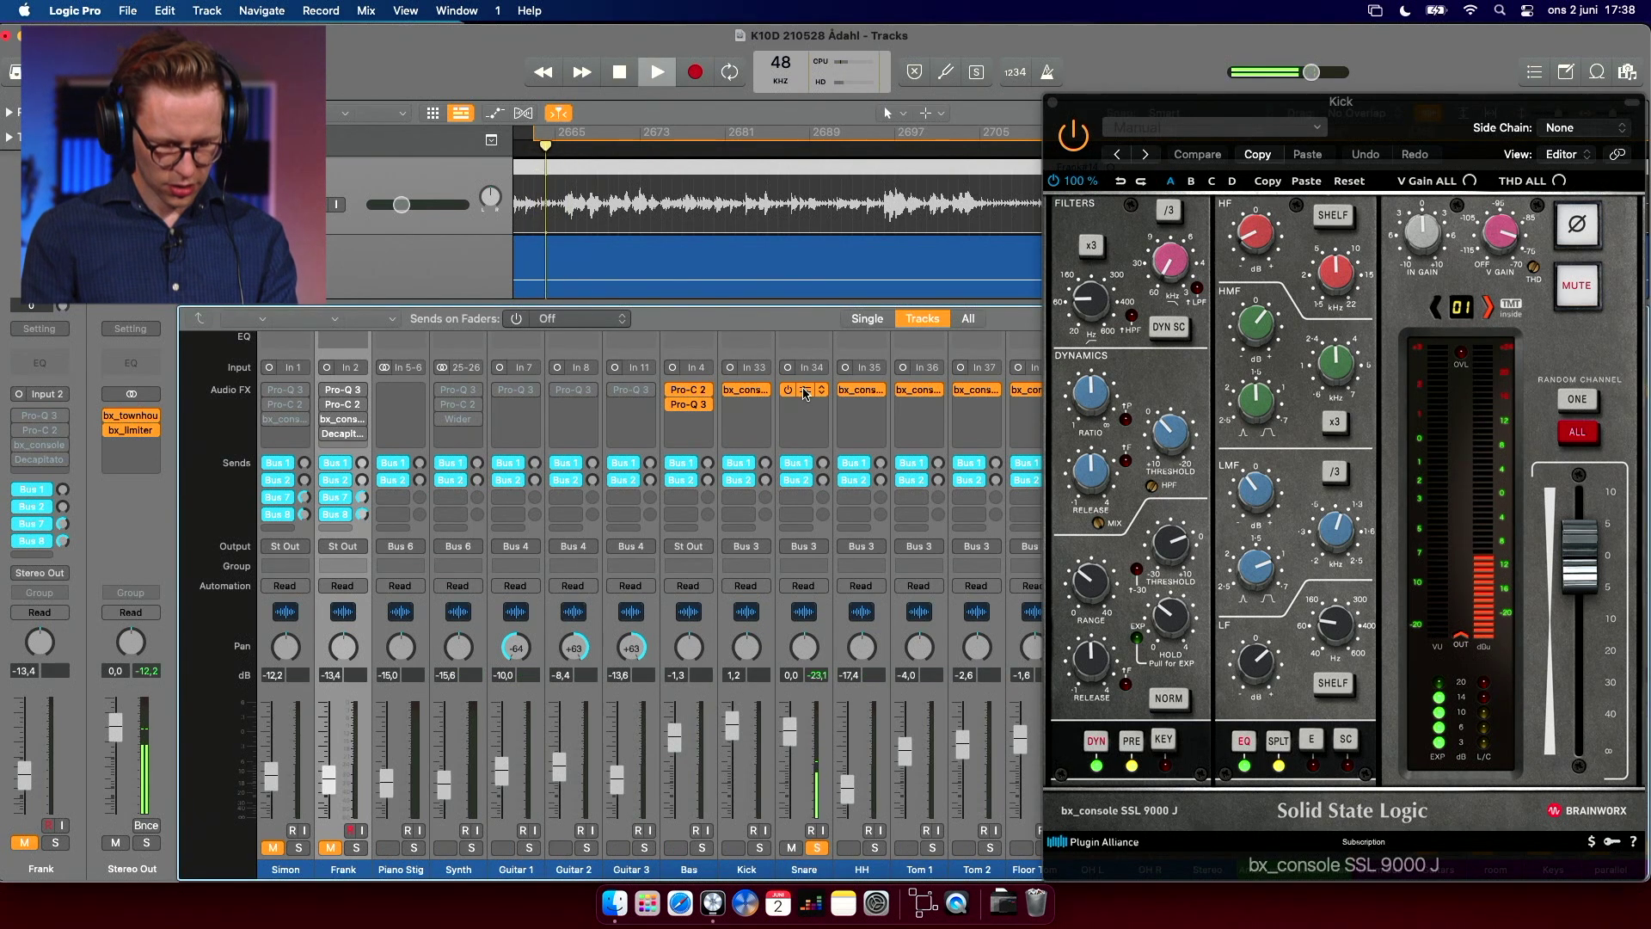
pyautogui.click(801, 390)
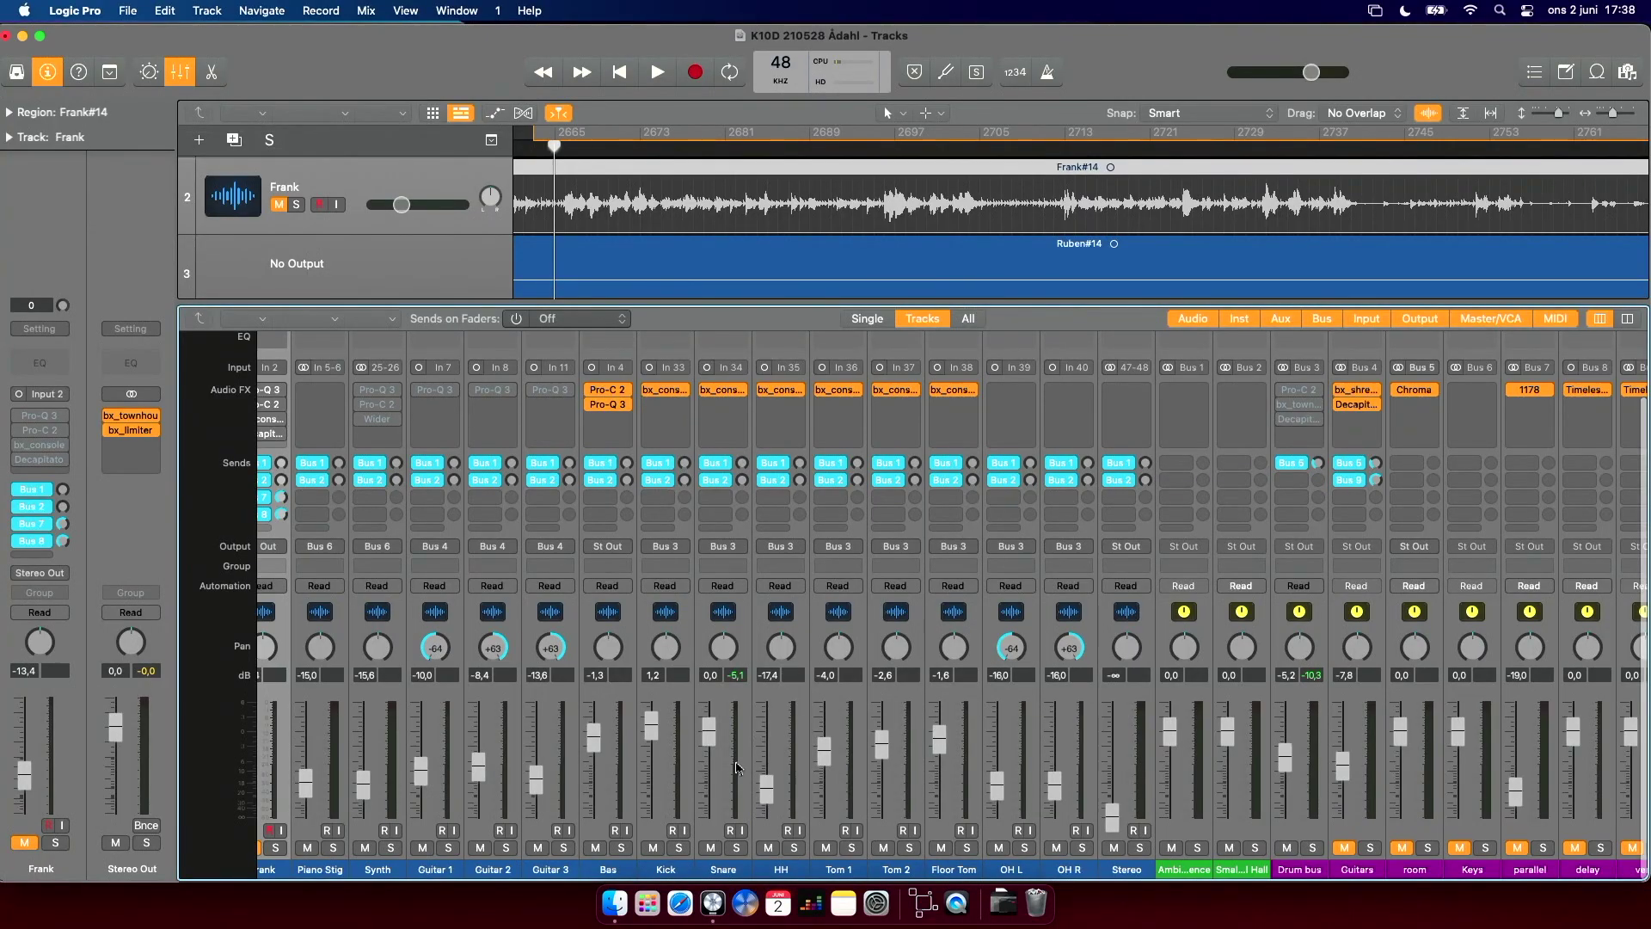
# Try Pro-C 2 on the Drum bus while the mix plays, and close its window.
pyautogui.click(1299, 391)
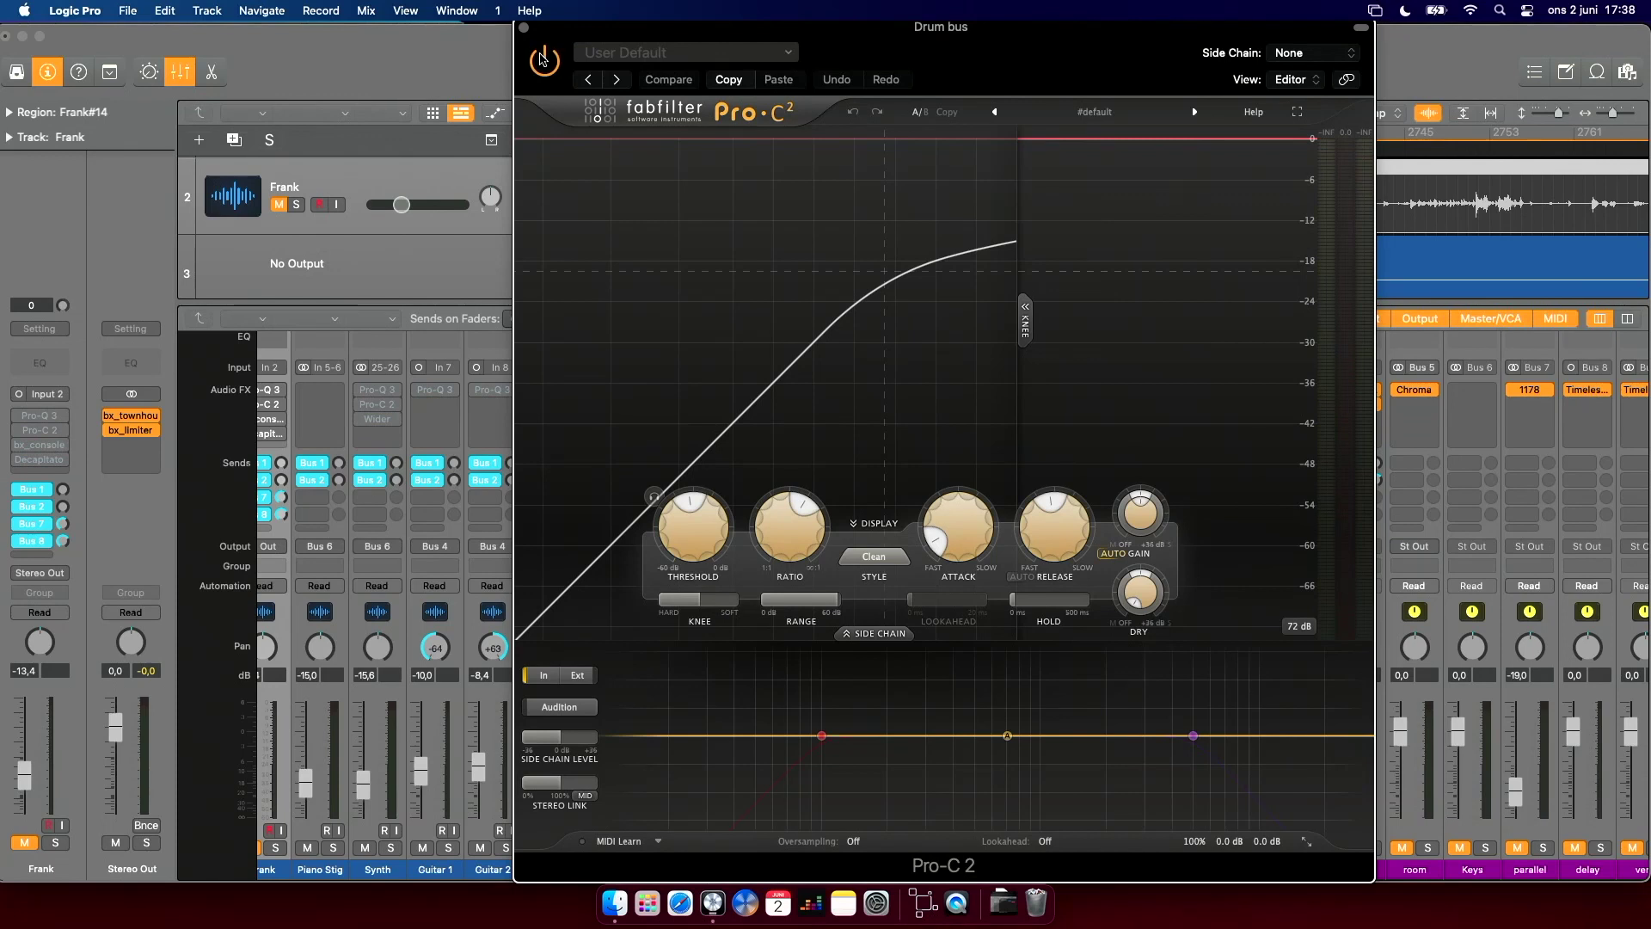
pyautogui.press('space')
pyautogui.moveTo(547, 34); pyautogui.dragTo(554, 72)
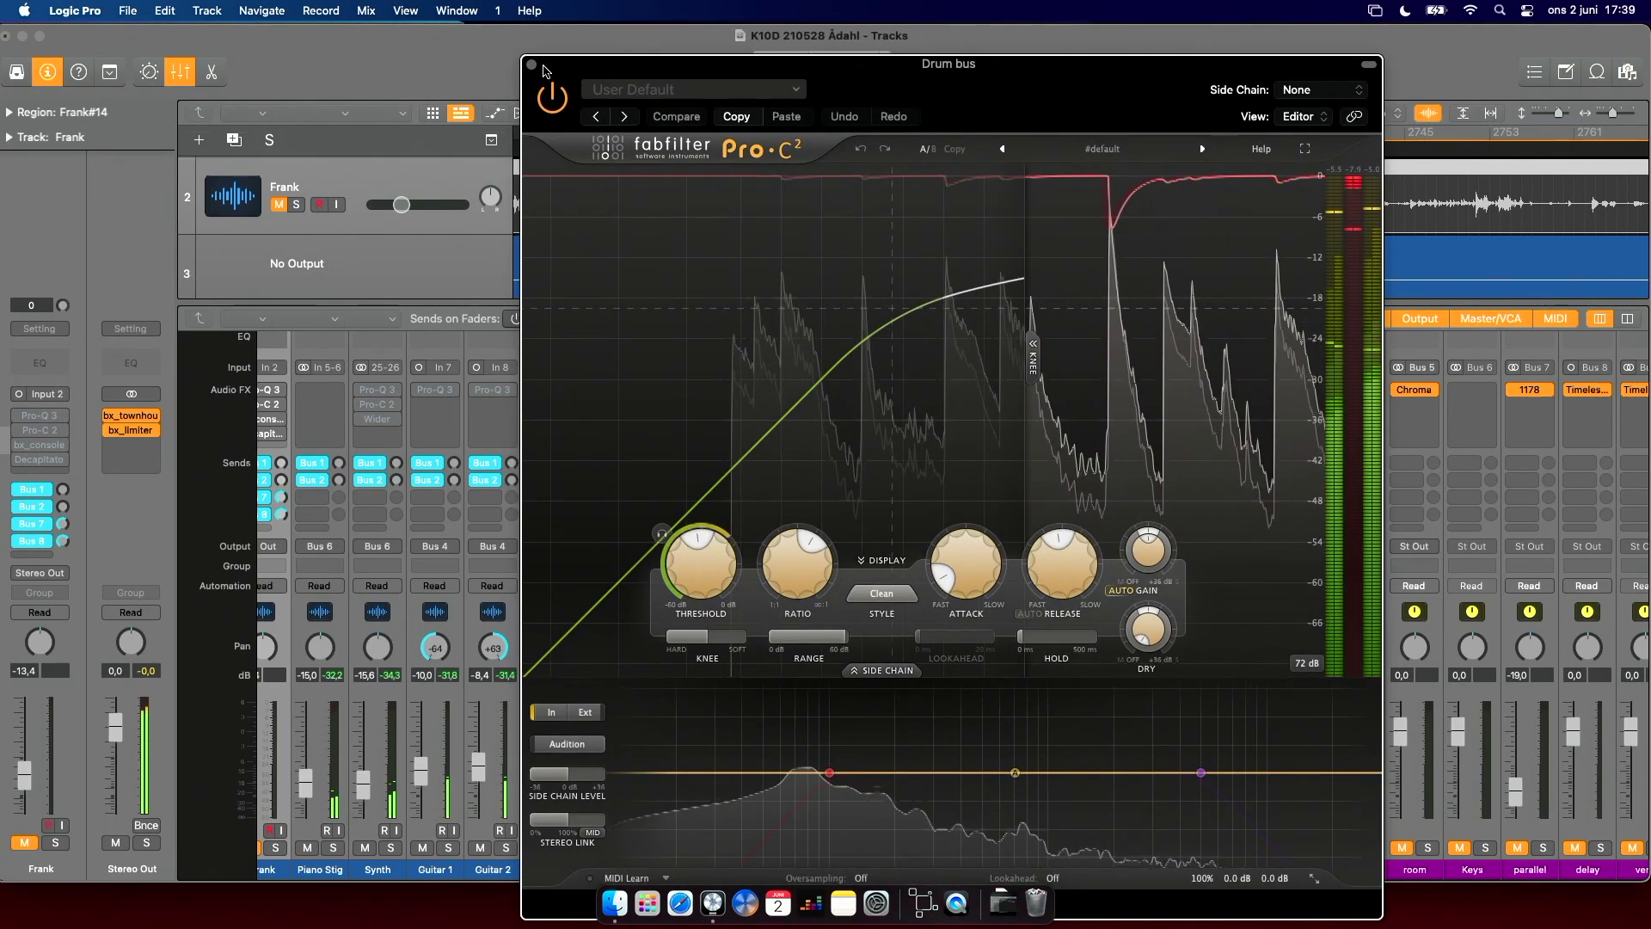
pyautogui.click(532, 66)
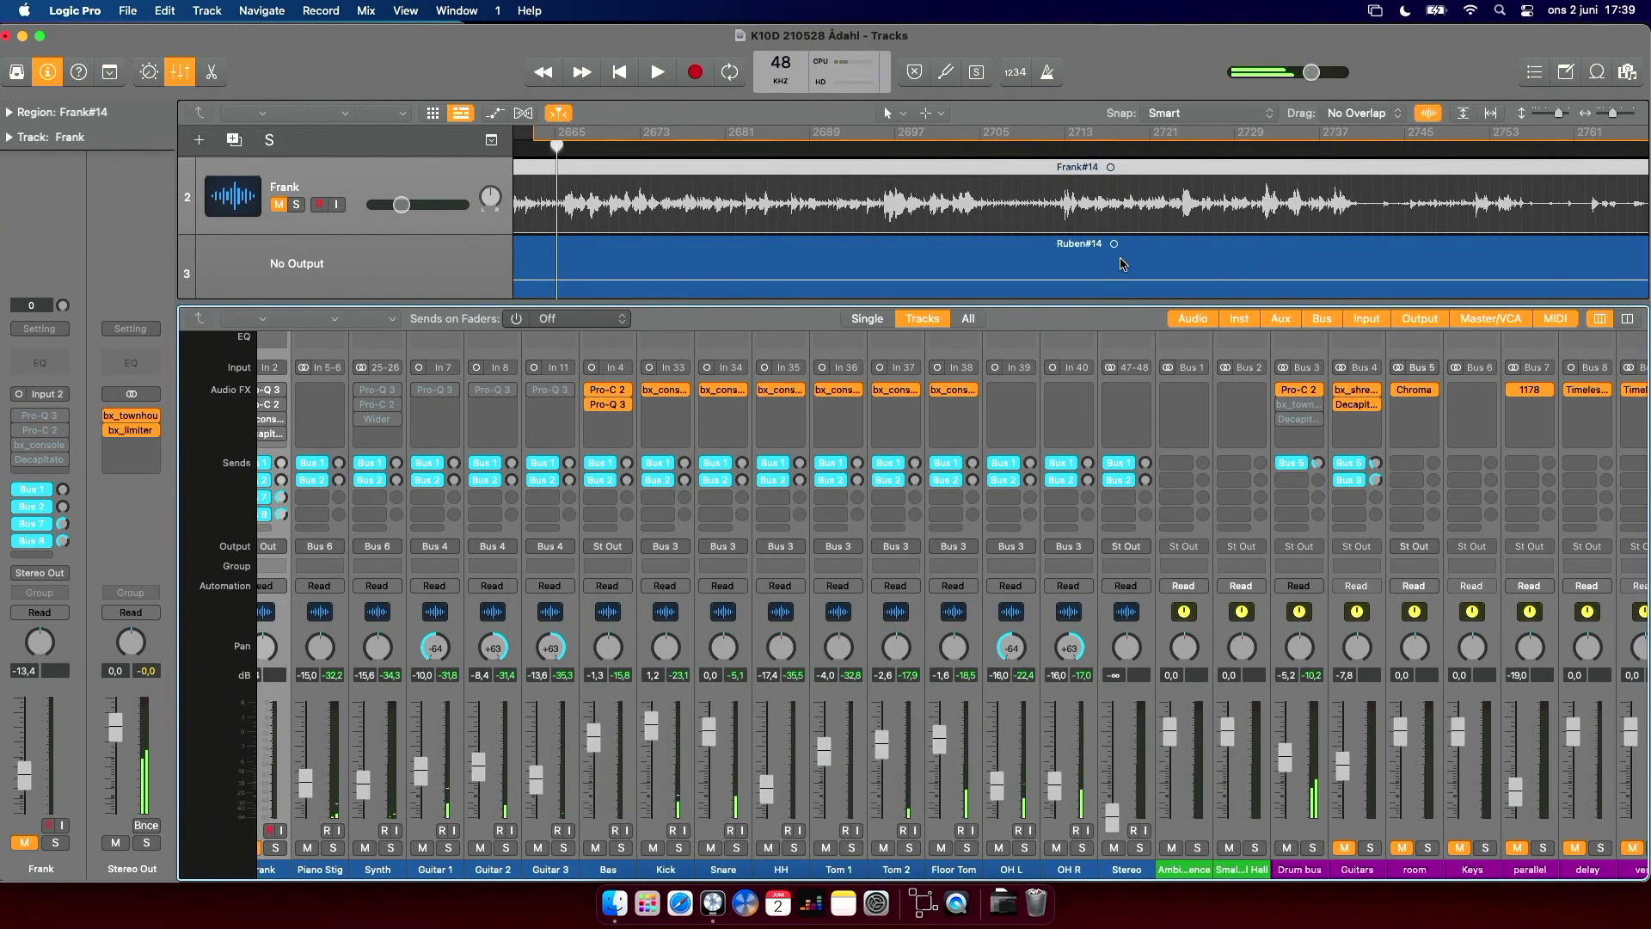
# Enable the bx_townhouse Buss Compressor on the Drum bus, listen to the mix and close the plug-in.
pyautogui.click(1300, 409)
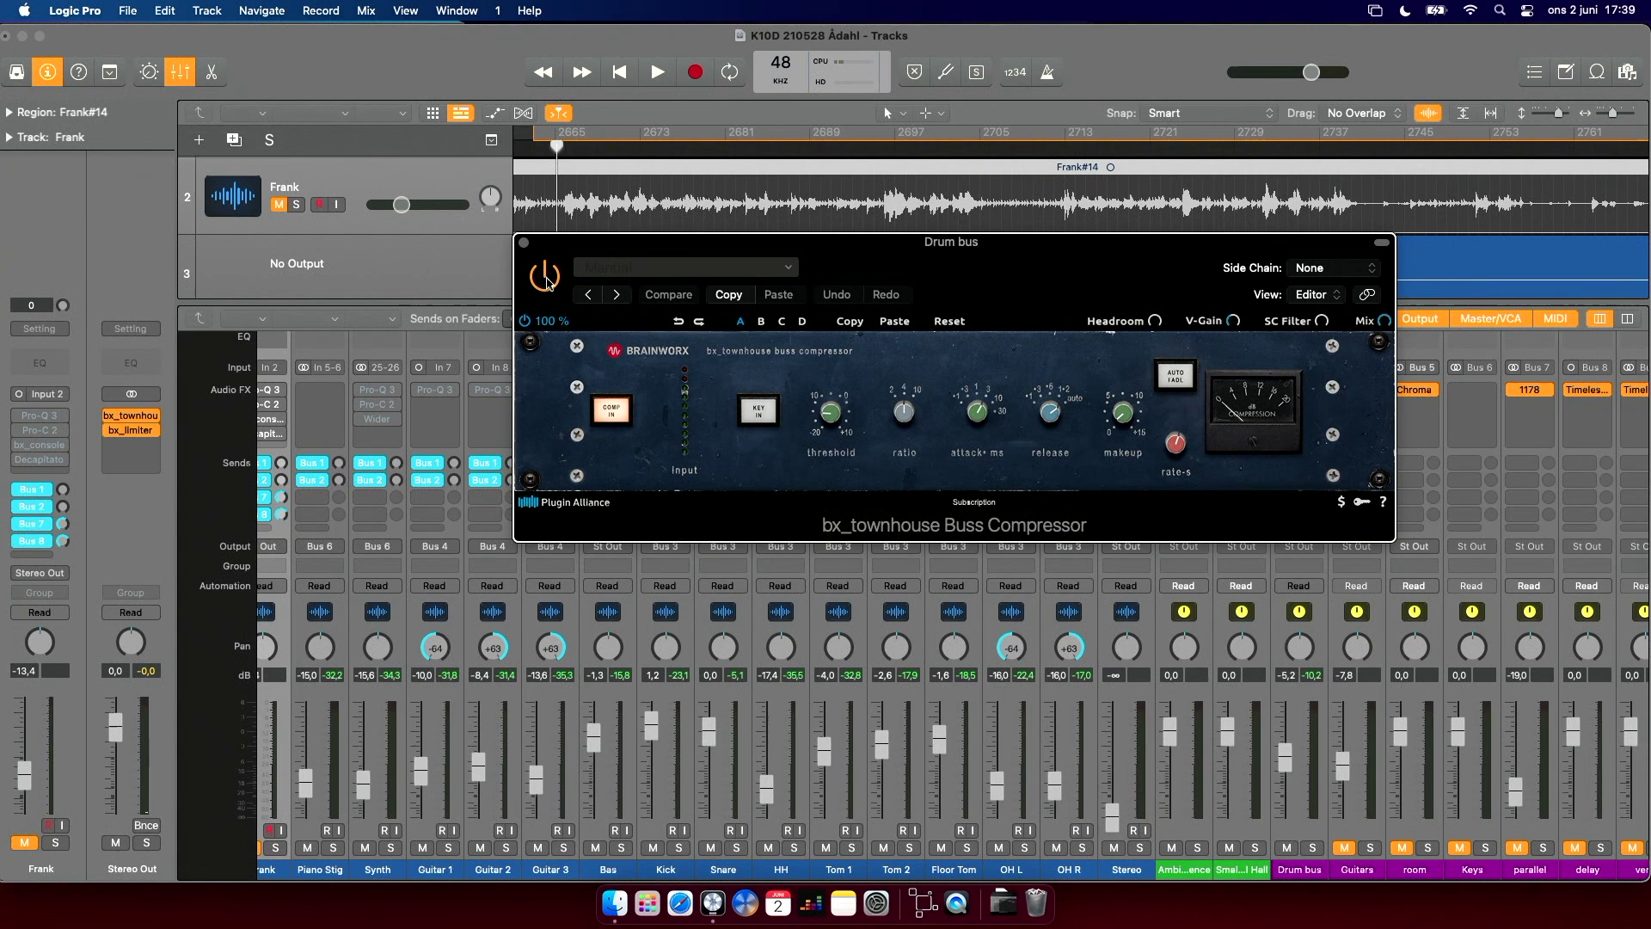
pyautogui.press('space')
pyautogui.click(524, 243)
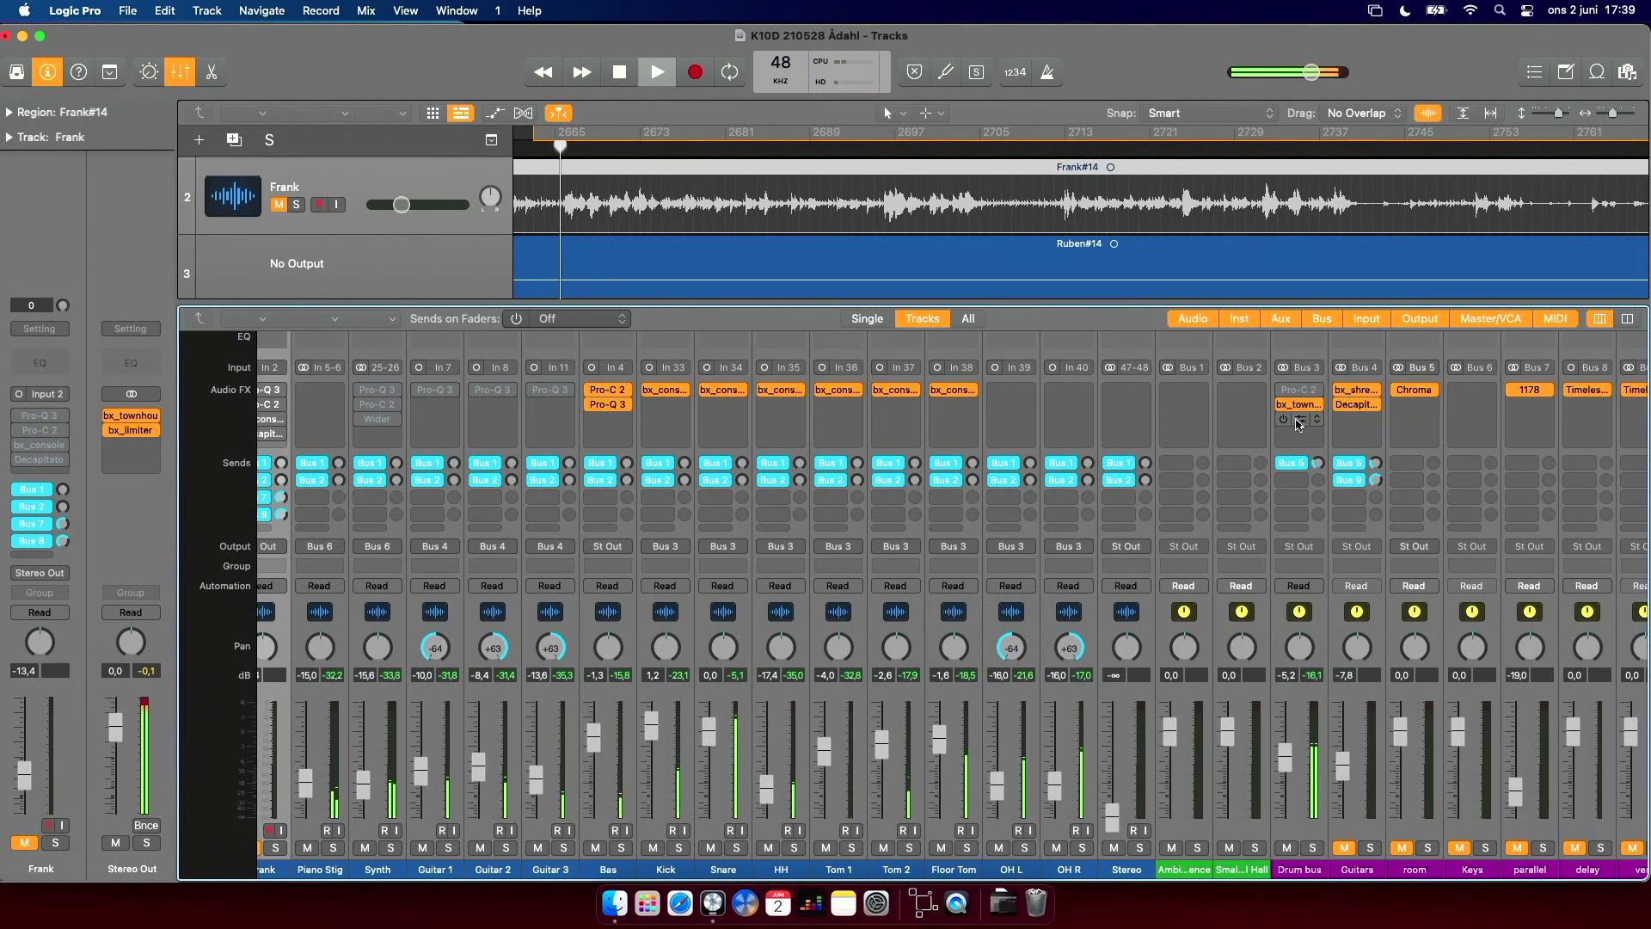
# Enable Decapitator on the Drum bus and audition its saturation with the mix playing.
pyautogui.press('space')
pyautogui.click(1297, 422)
pyautogui.moveTo(982, 272); pyautogui.dragTo(889, 107)
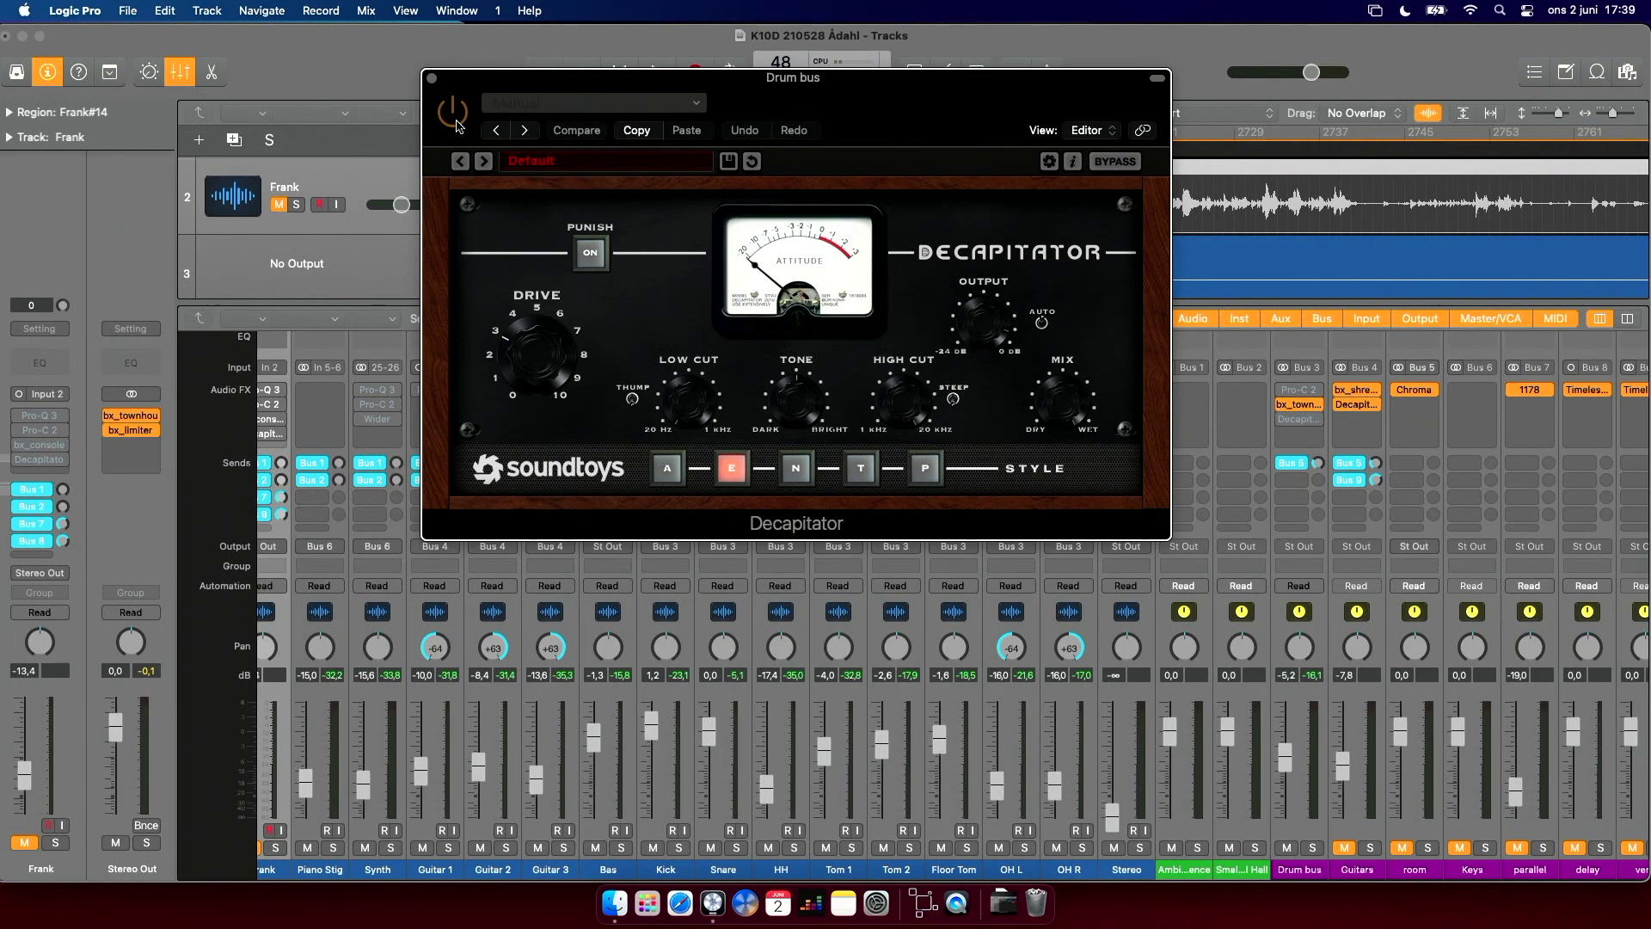
pyautogui.press('space')
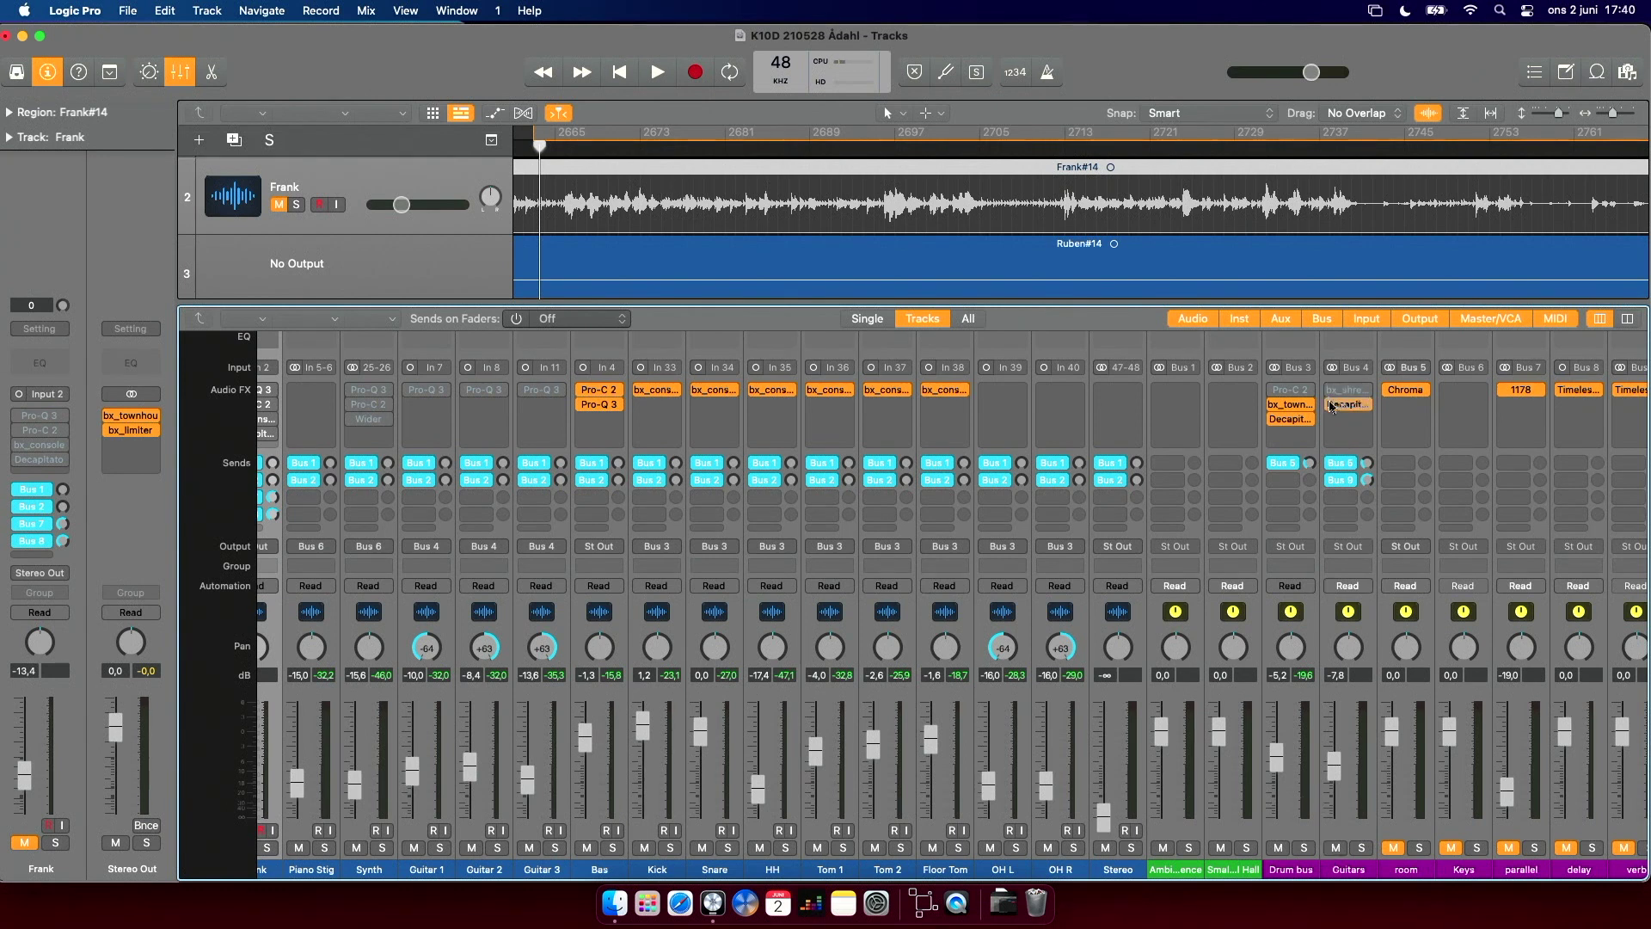
# Listen to the mix and enable Pro-Q 3 on the Synth and the three guitar channels.
pyautogui.press('space')
pyautogui.hscroll(-5, 609, 571)
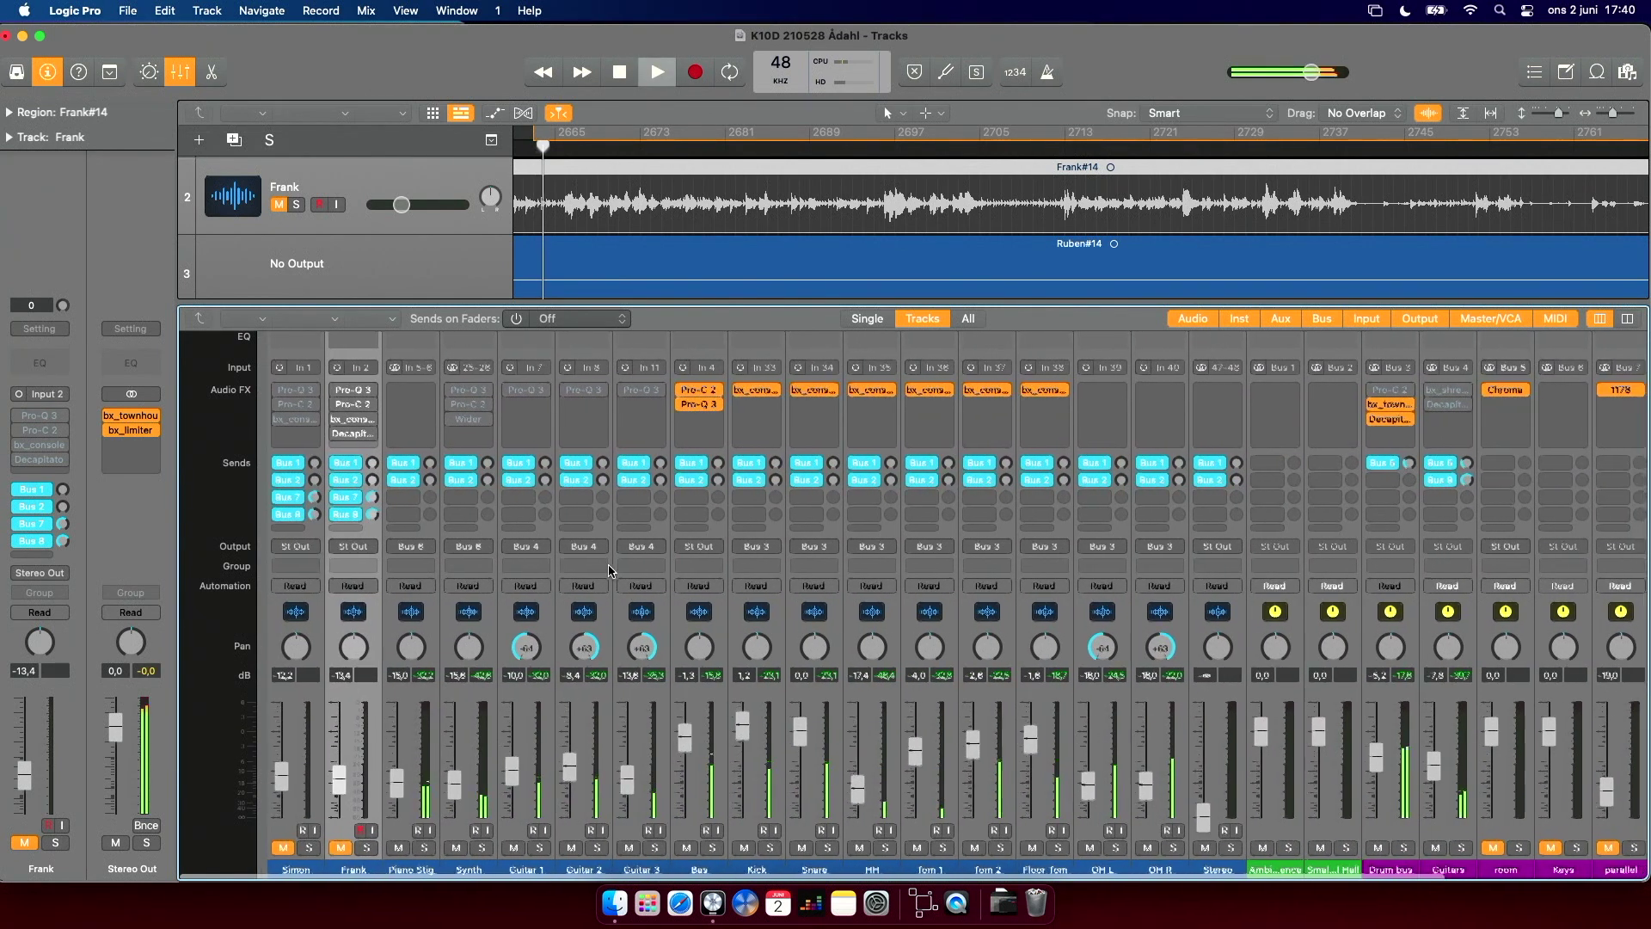
pyautogui.press('space')
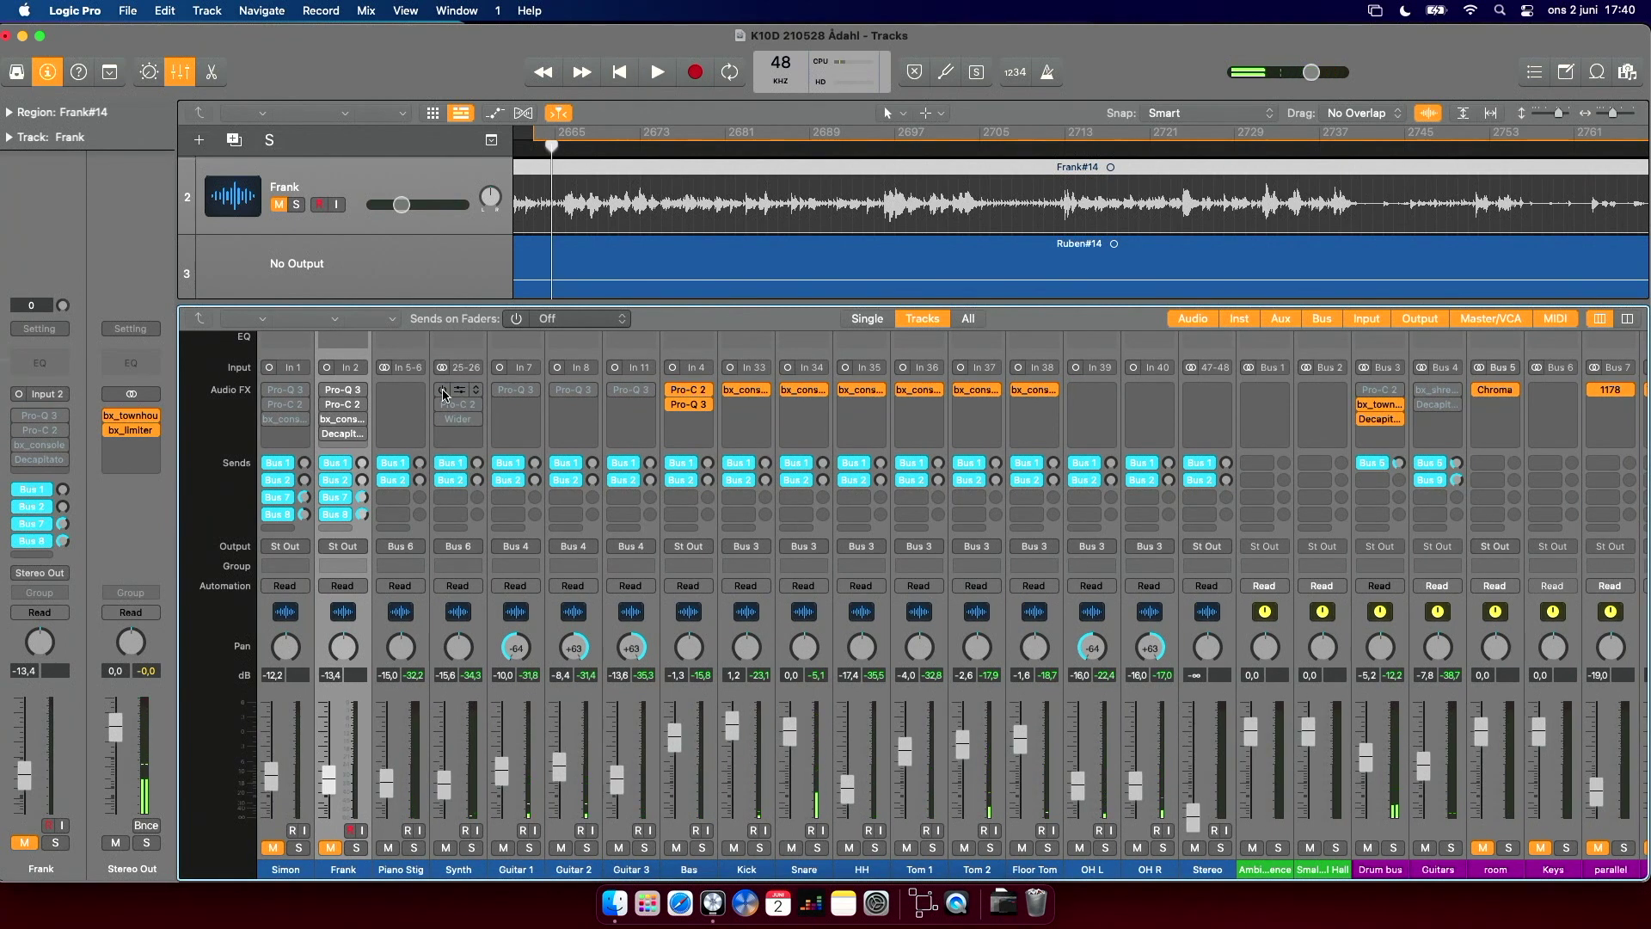
pyautogui.press('space')
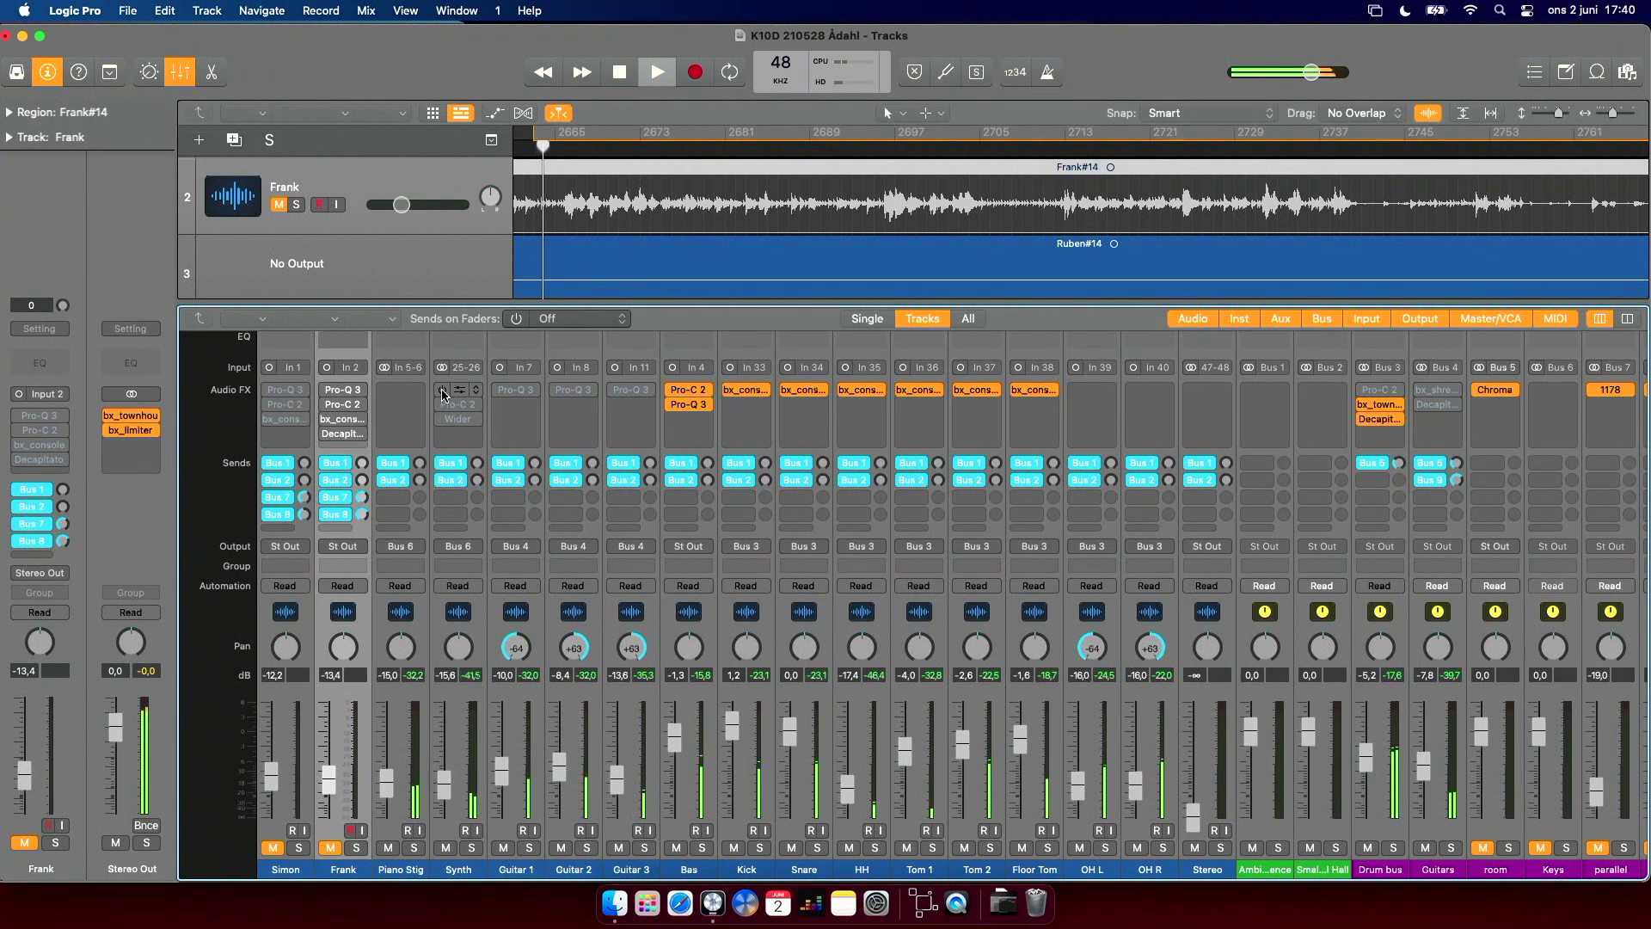
pyautogui.press('space')
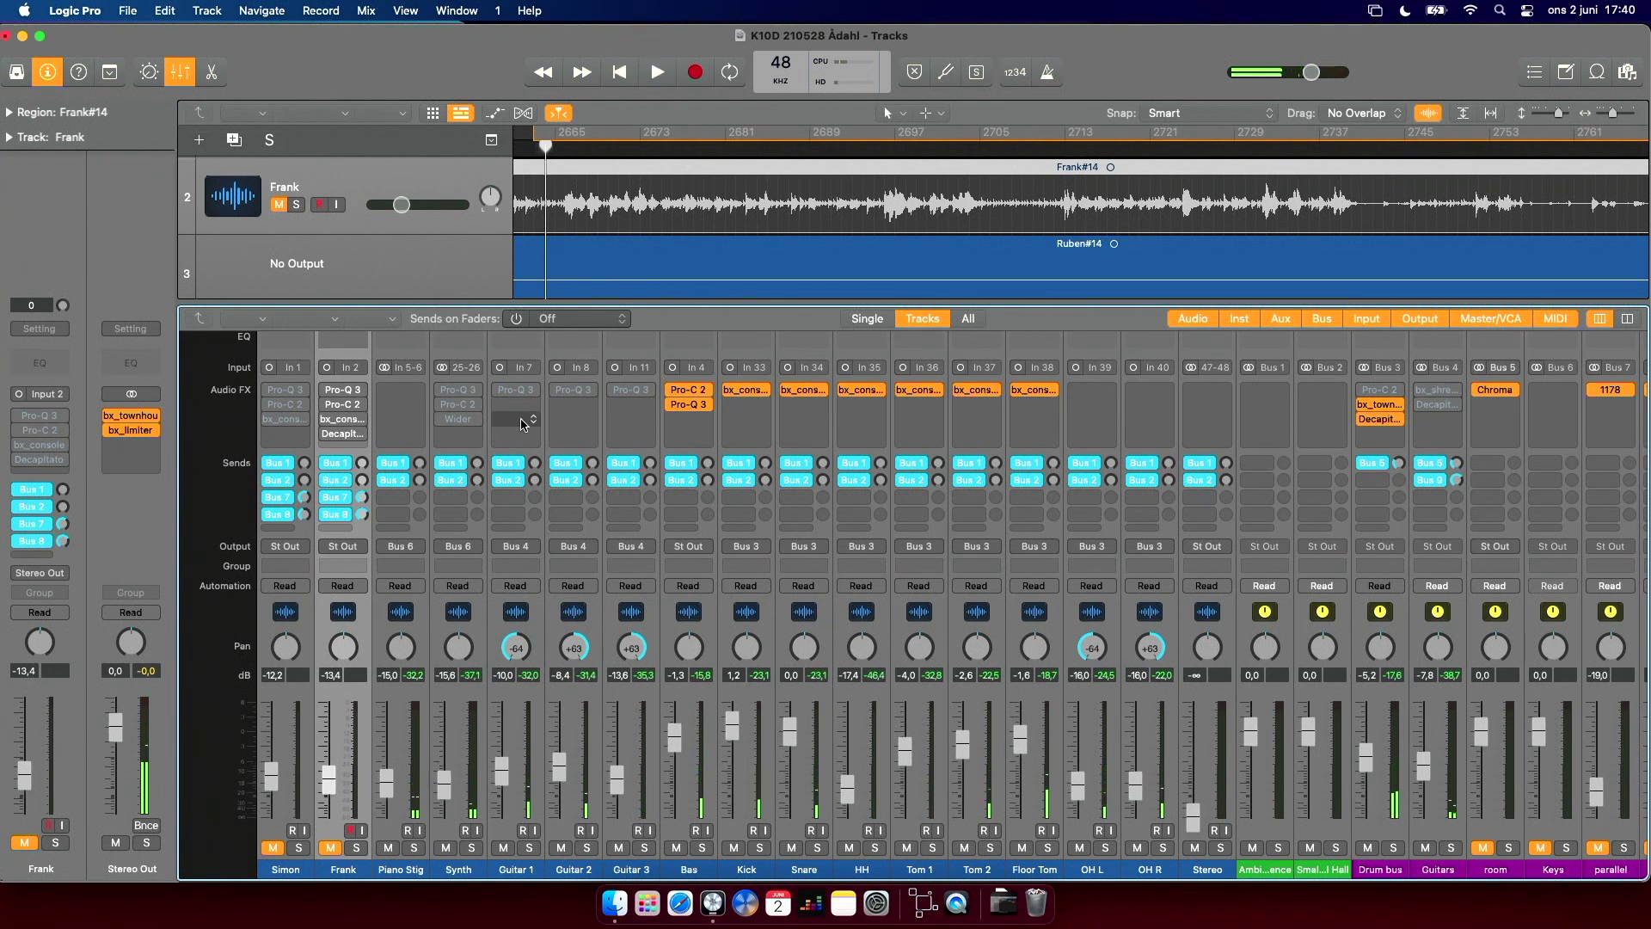
pyautogui.click(443, 392)
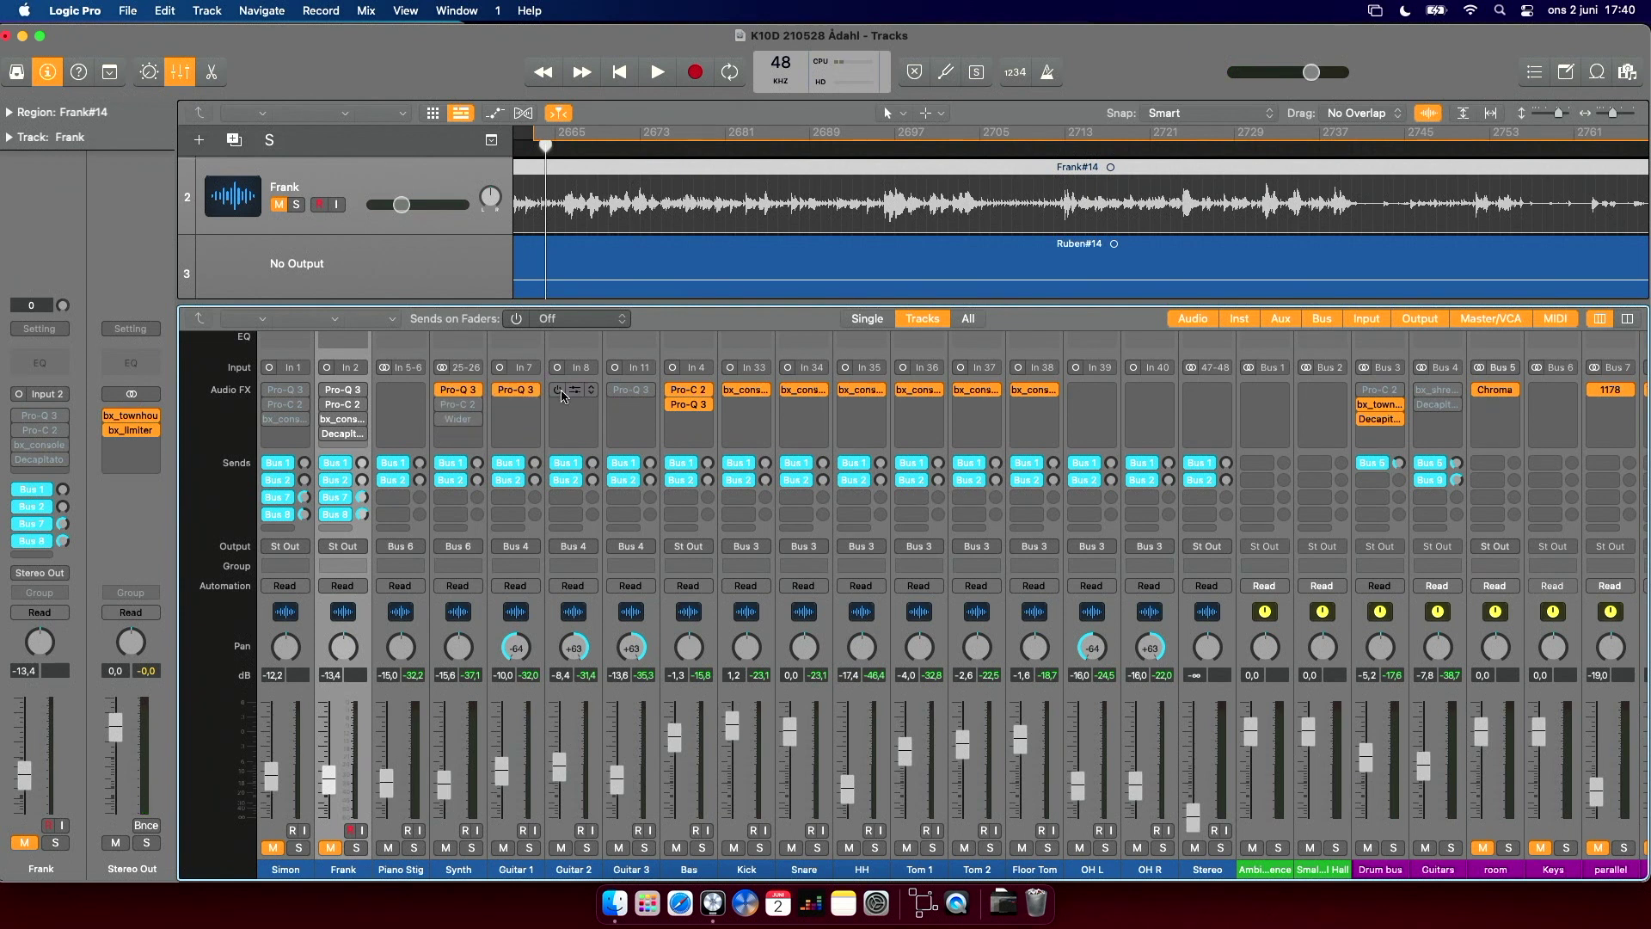
# Review the Synth channel's Pro-Q 3 curve, enable its Pro-C 2 and play the mix.
pyautogui.click(459, 394)
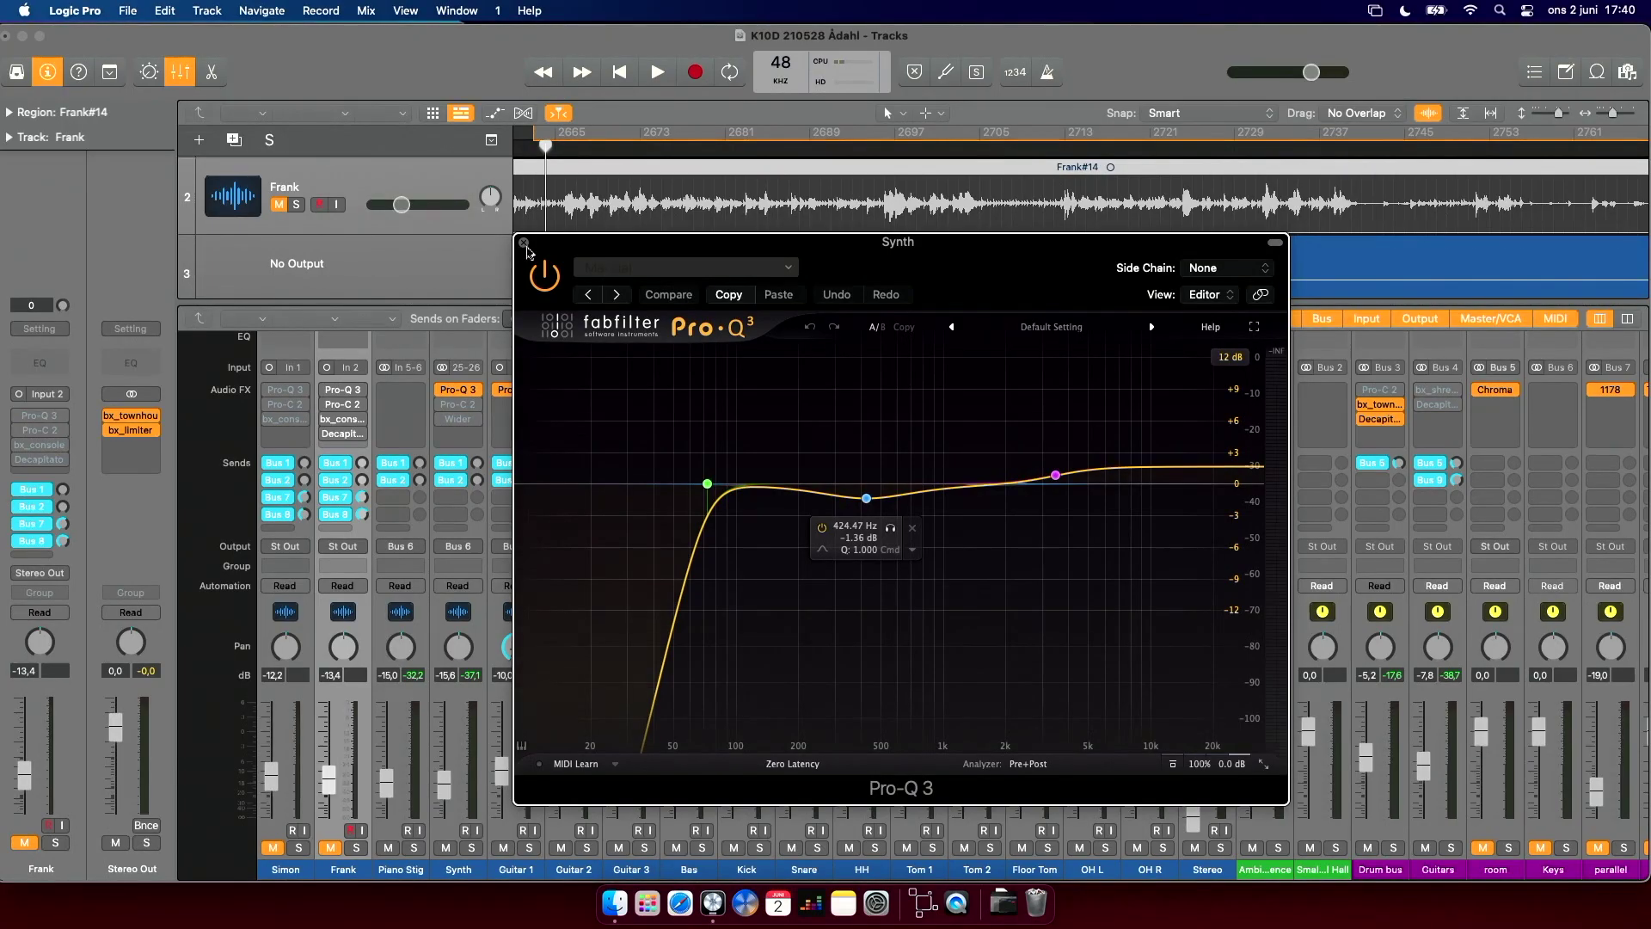
pyautogui.click(524, 245)
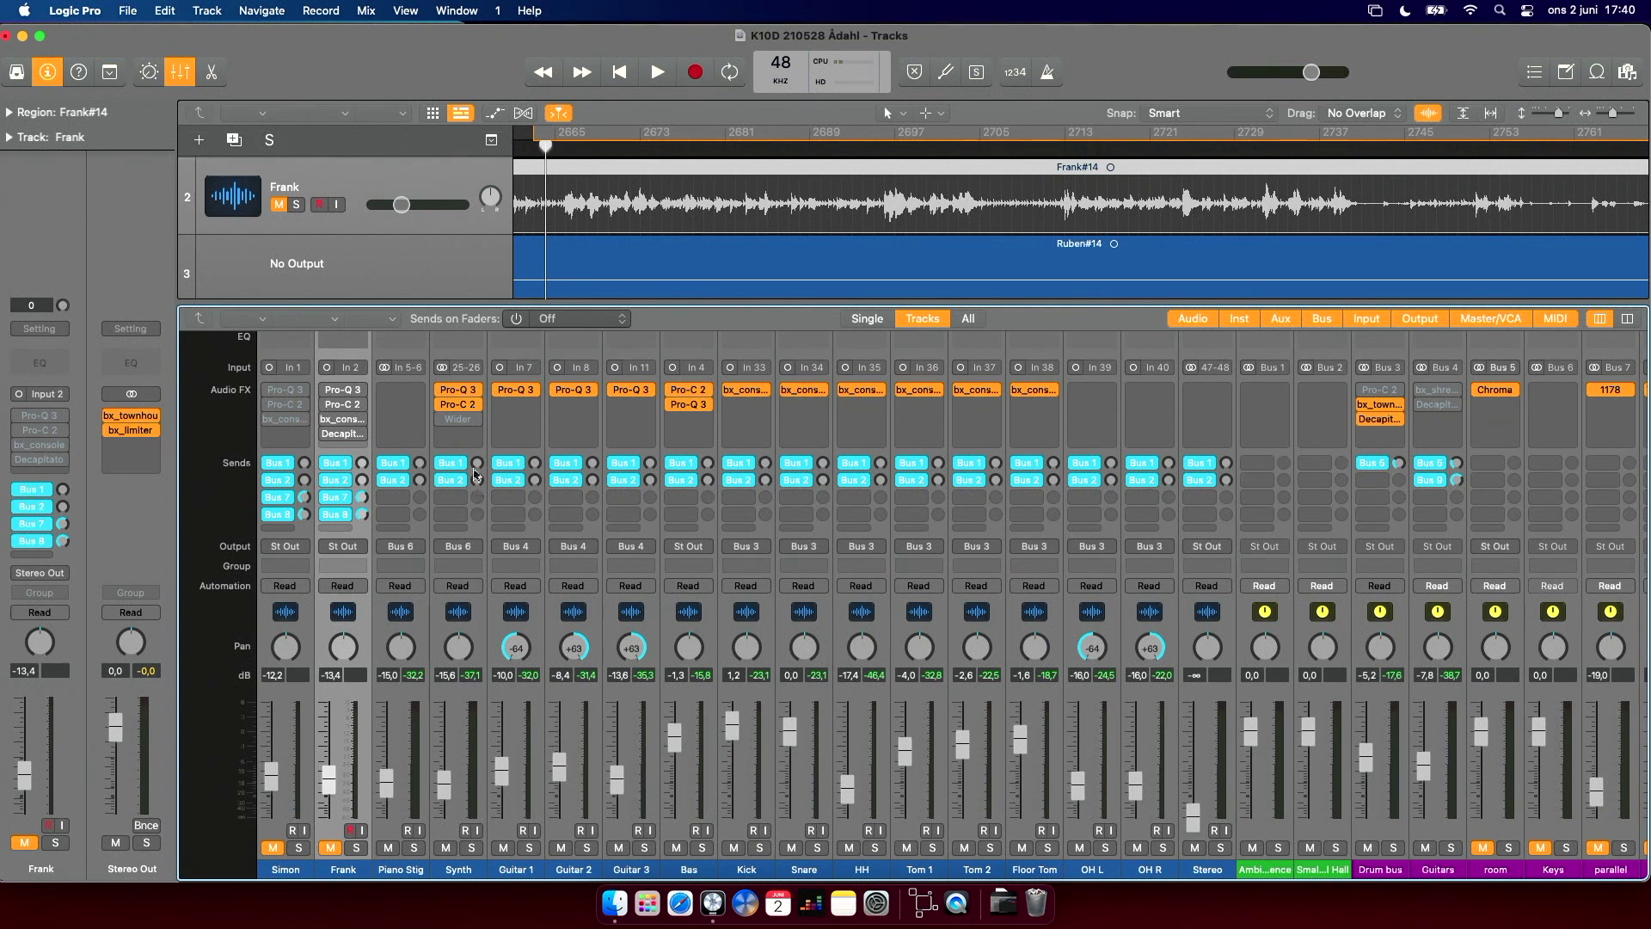
pyautogui.press('space')
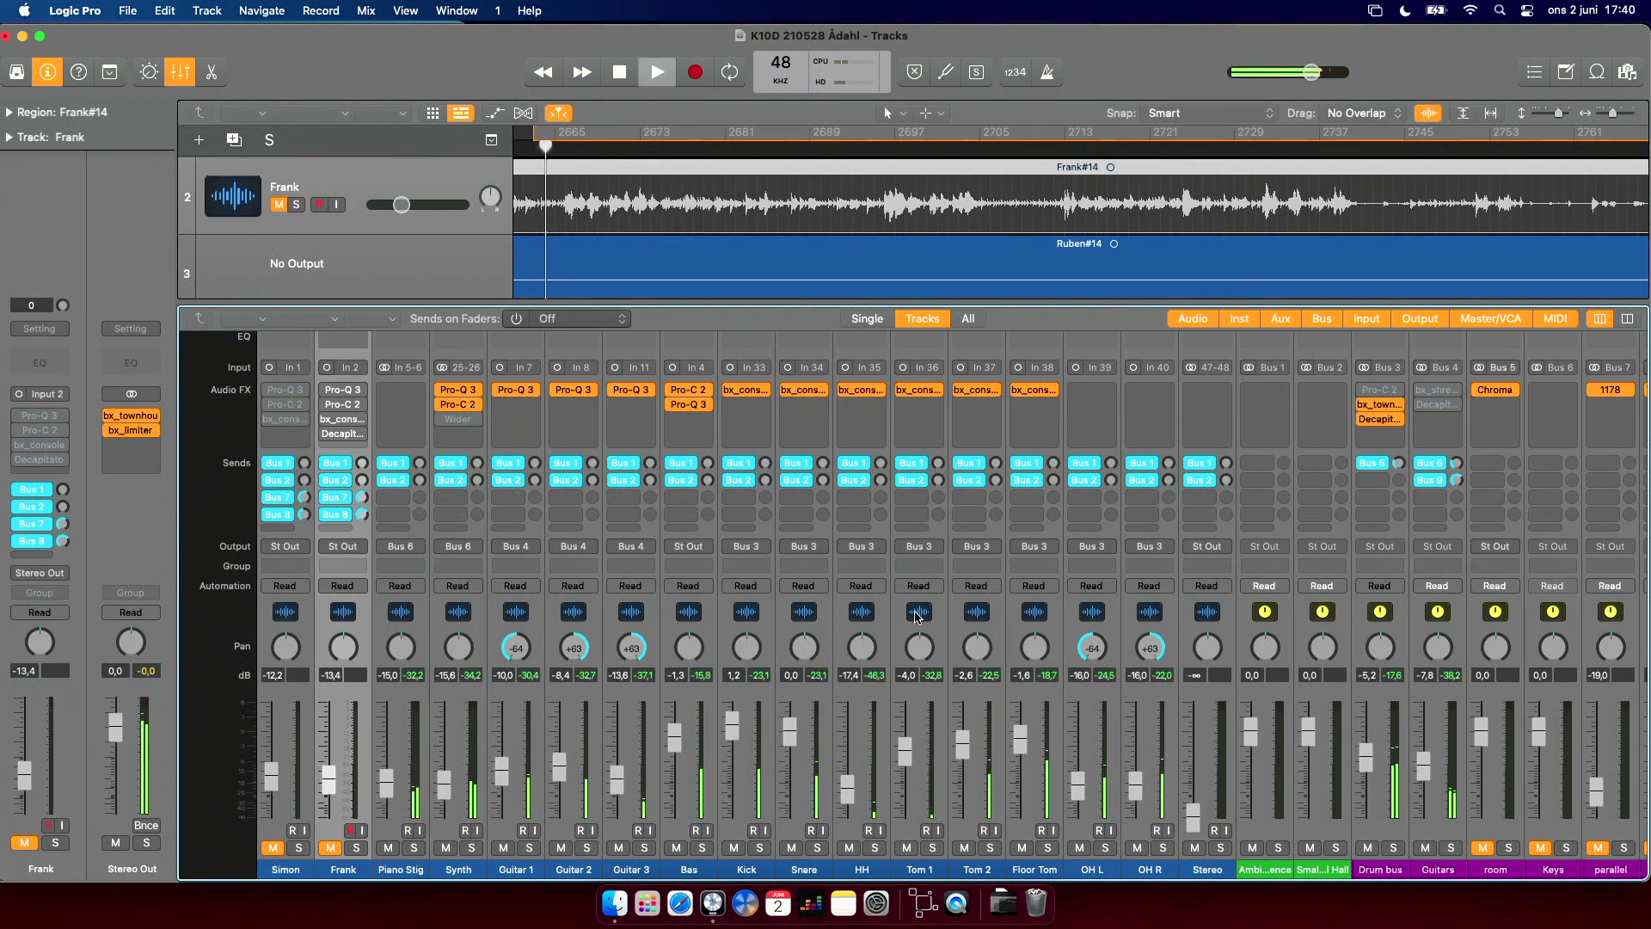
# Enable bx_shredspread on the Guitars bus with the mix playing.
pyautogui.hscroll(3, 997, 520)
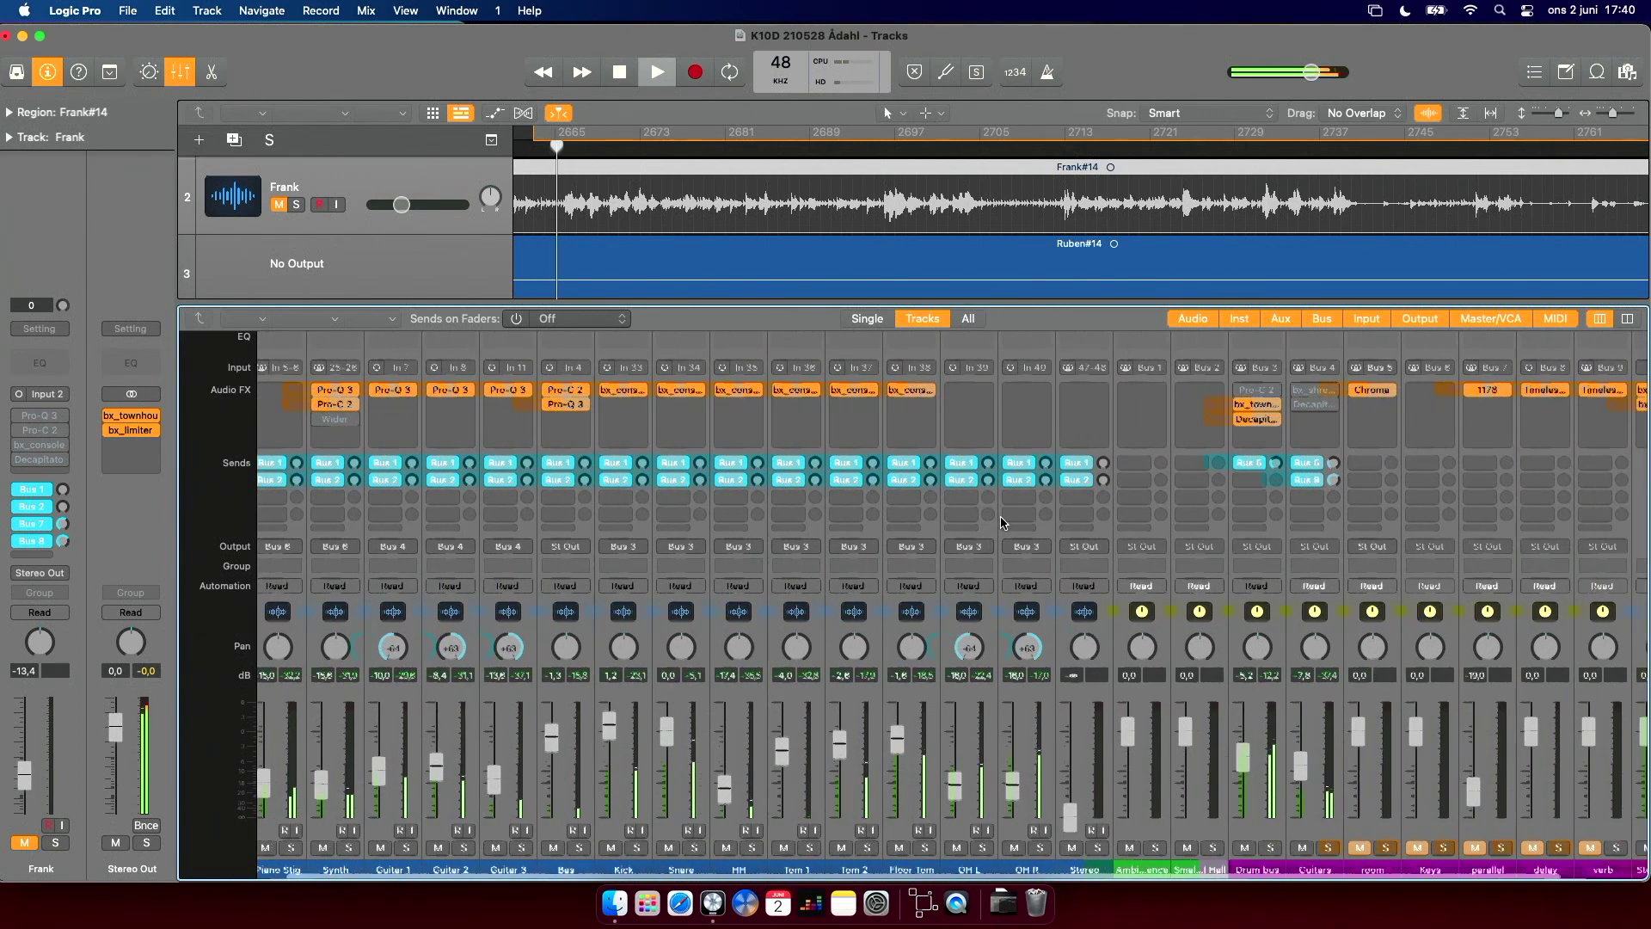
pyautogui.hscroll(1, 1002, 522)
pyautogui.press('space')
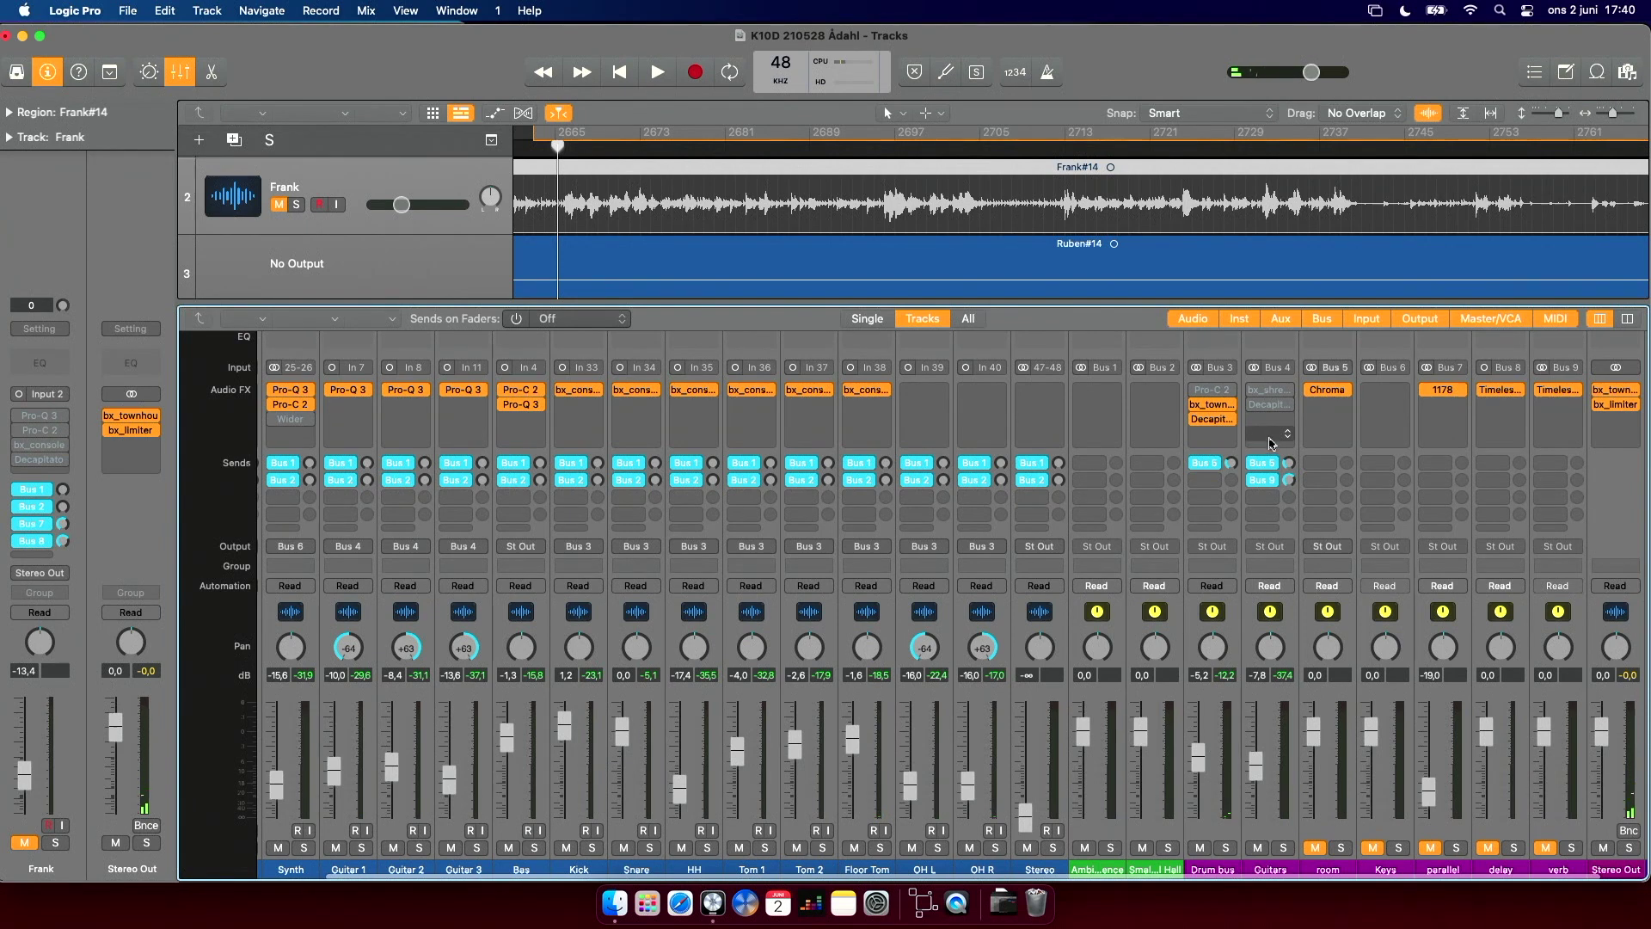
pyautogui.click(1271, 394)
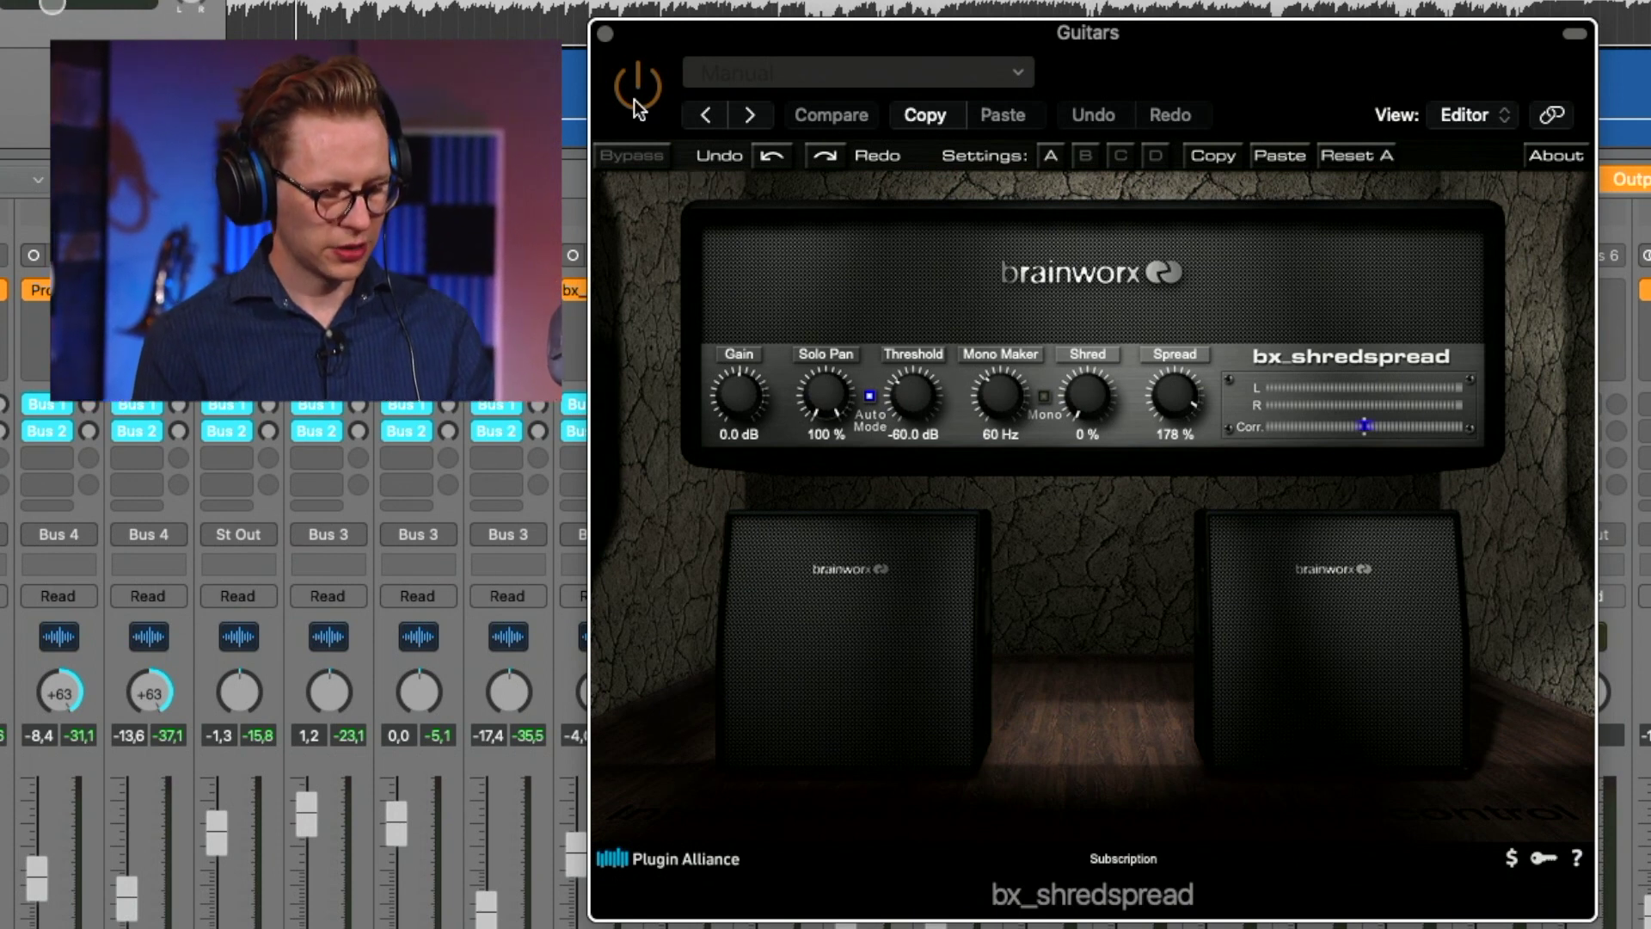
pyautogui.press('space')
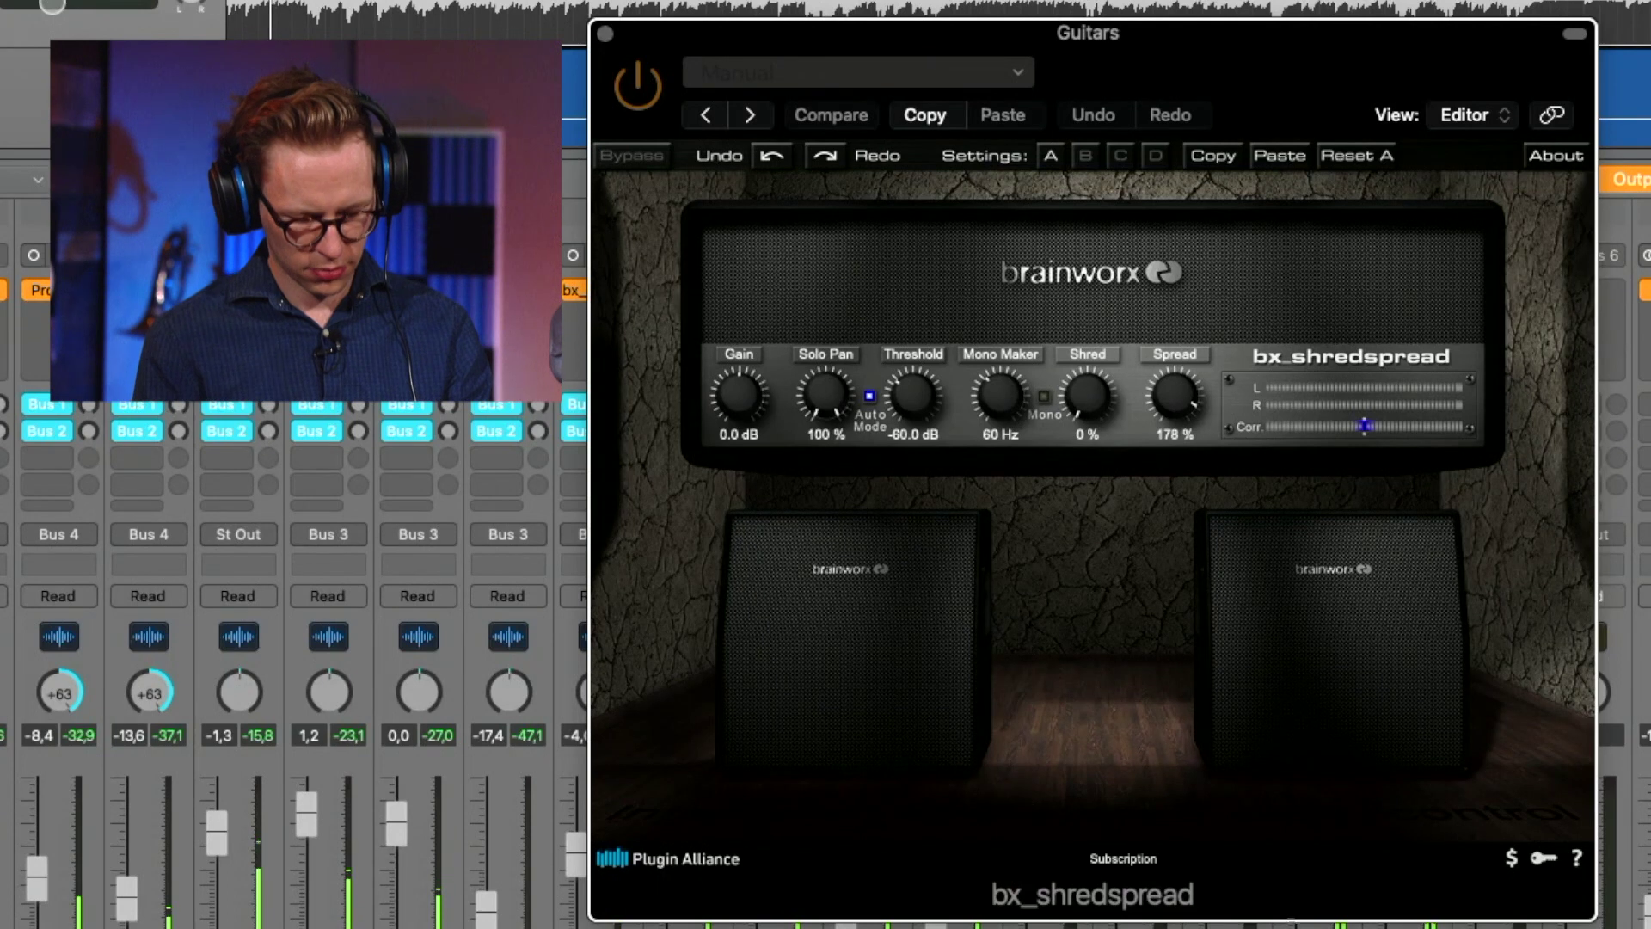
pyautogui.click(638, 88)
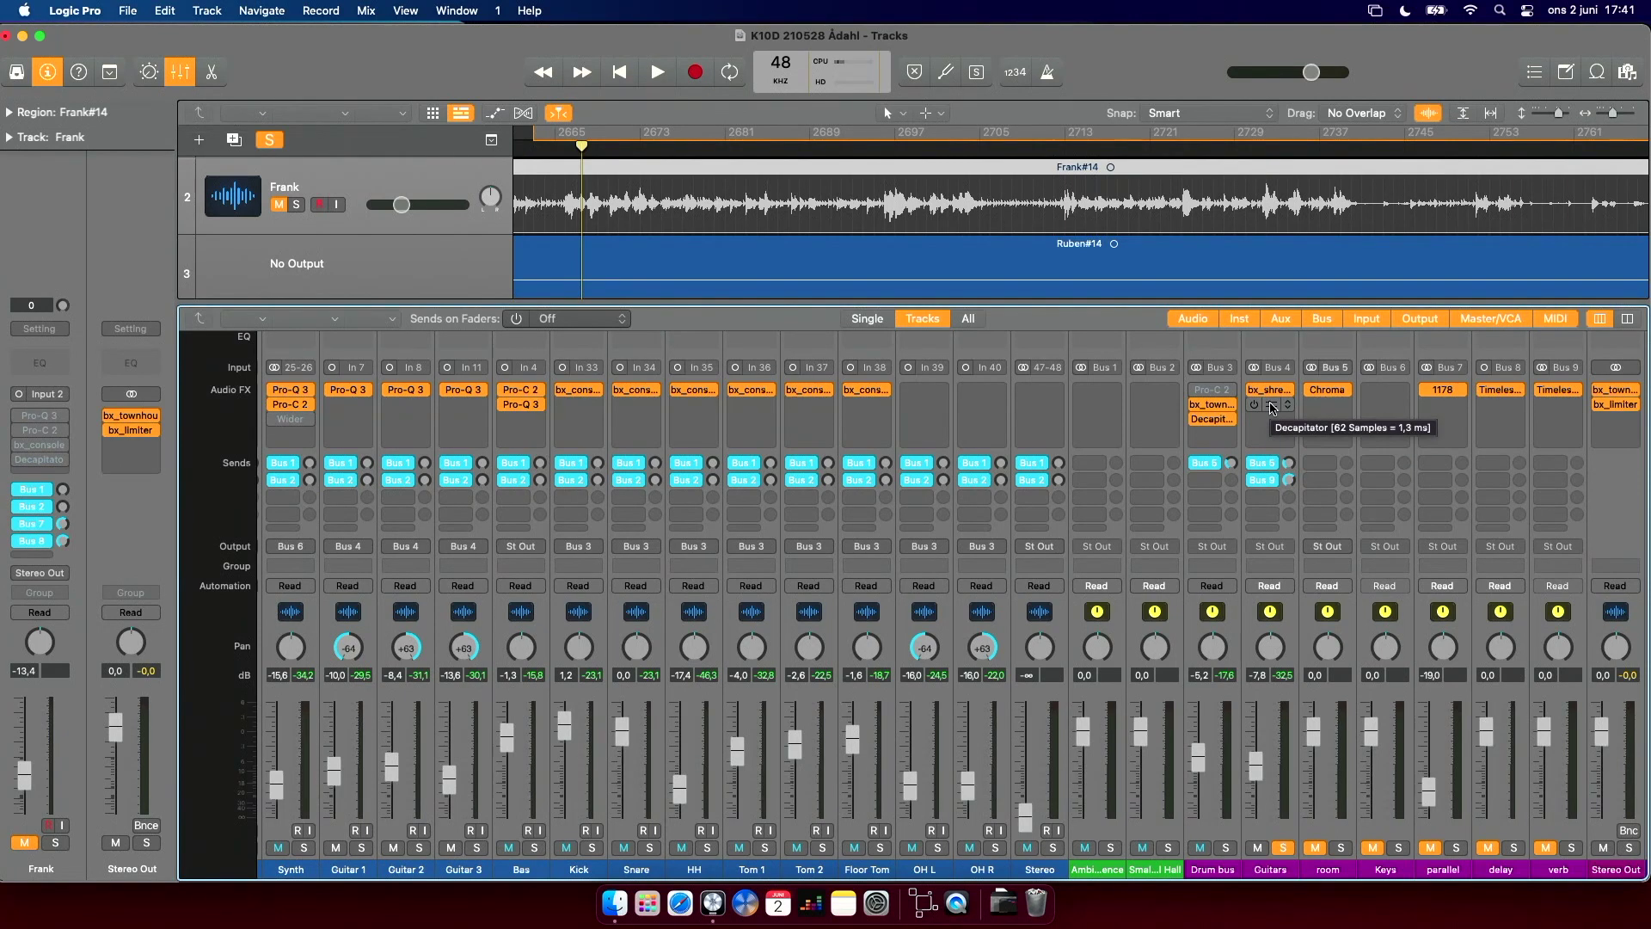
# Enable Decapitator on the Guitars bus and close the plug-in.
pyautogui.click(1271, 409)
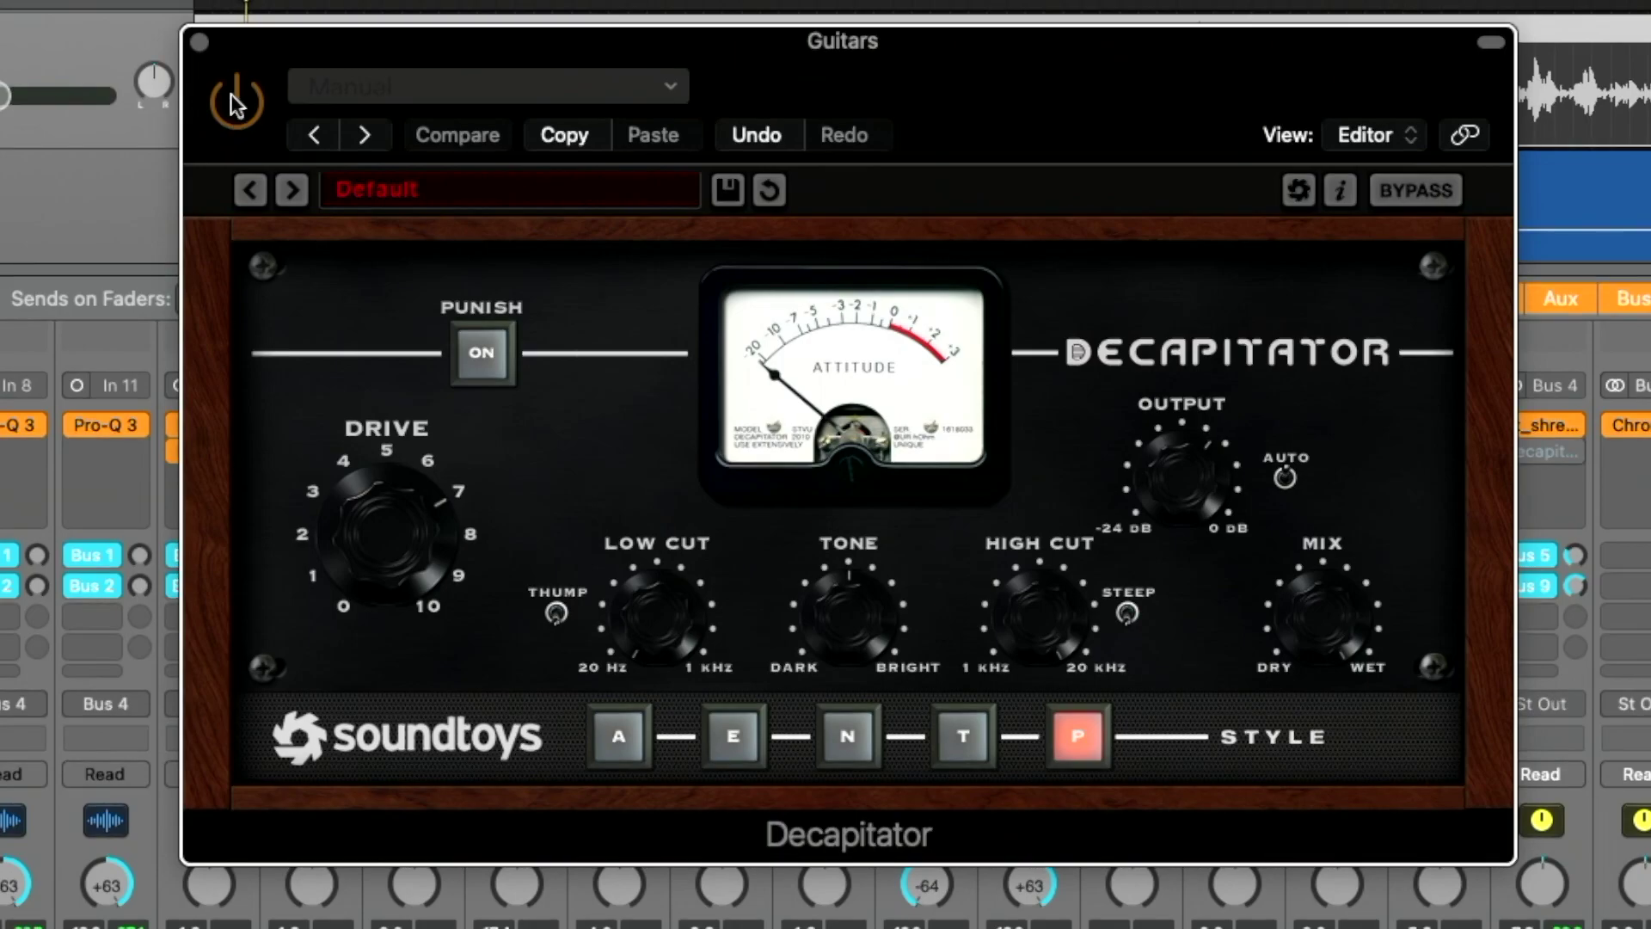
pyautogui.click(233, 99)
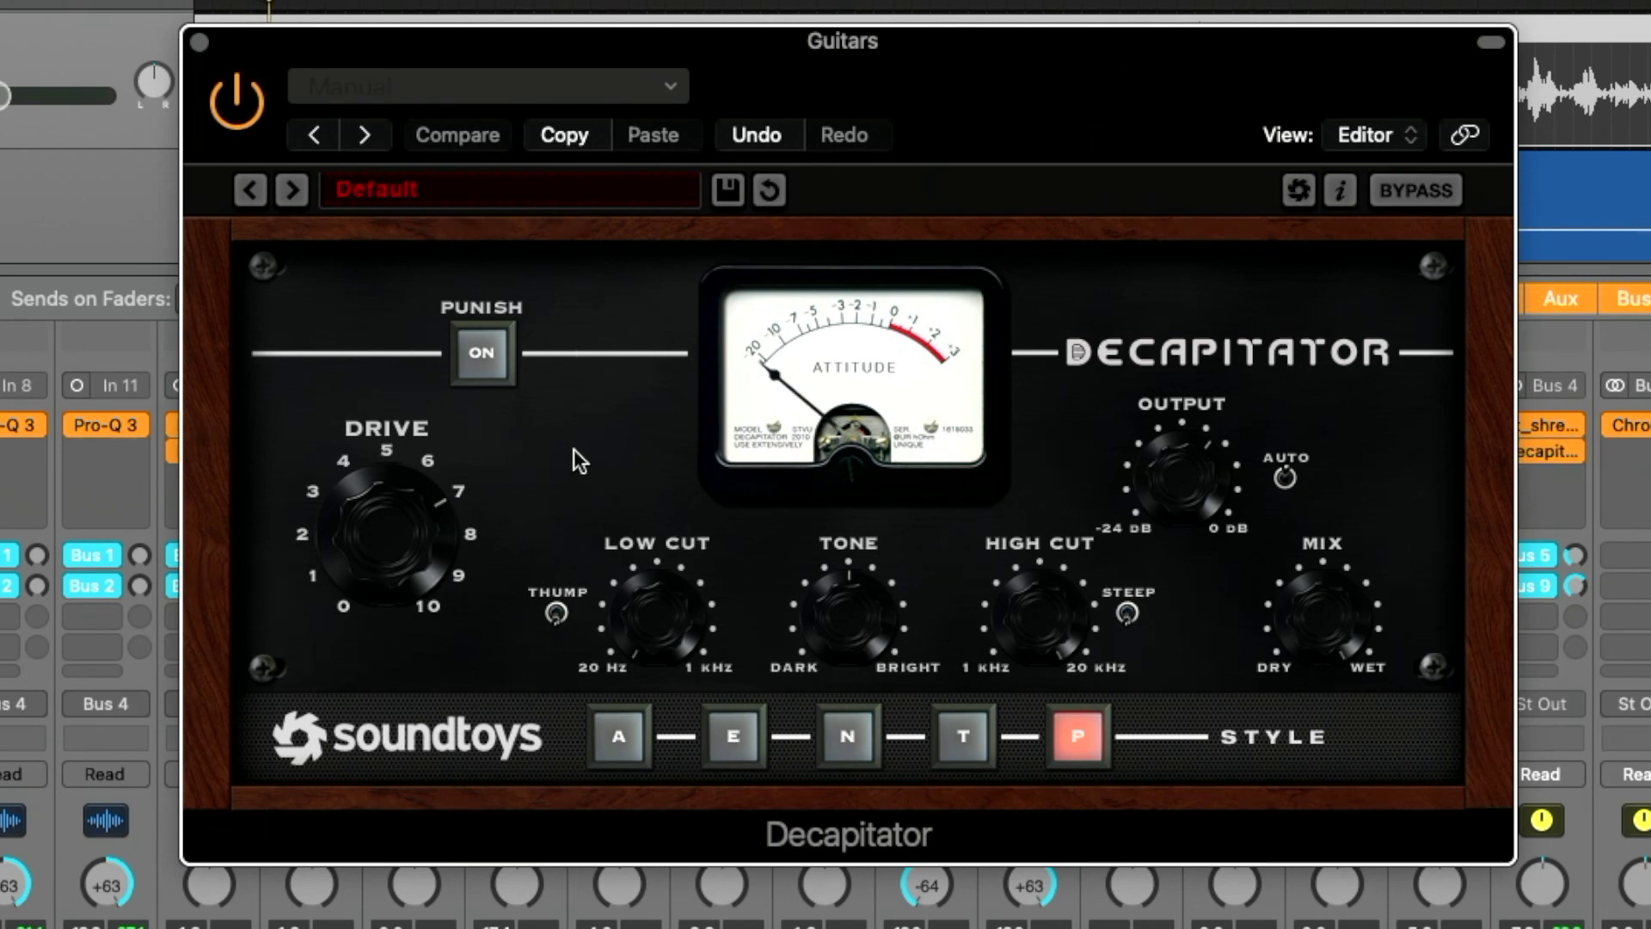
pyautogui.click(200, 42)
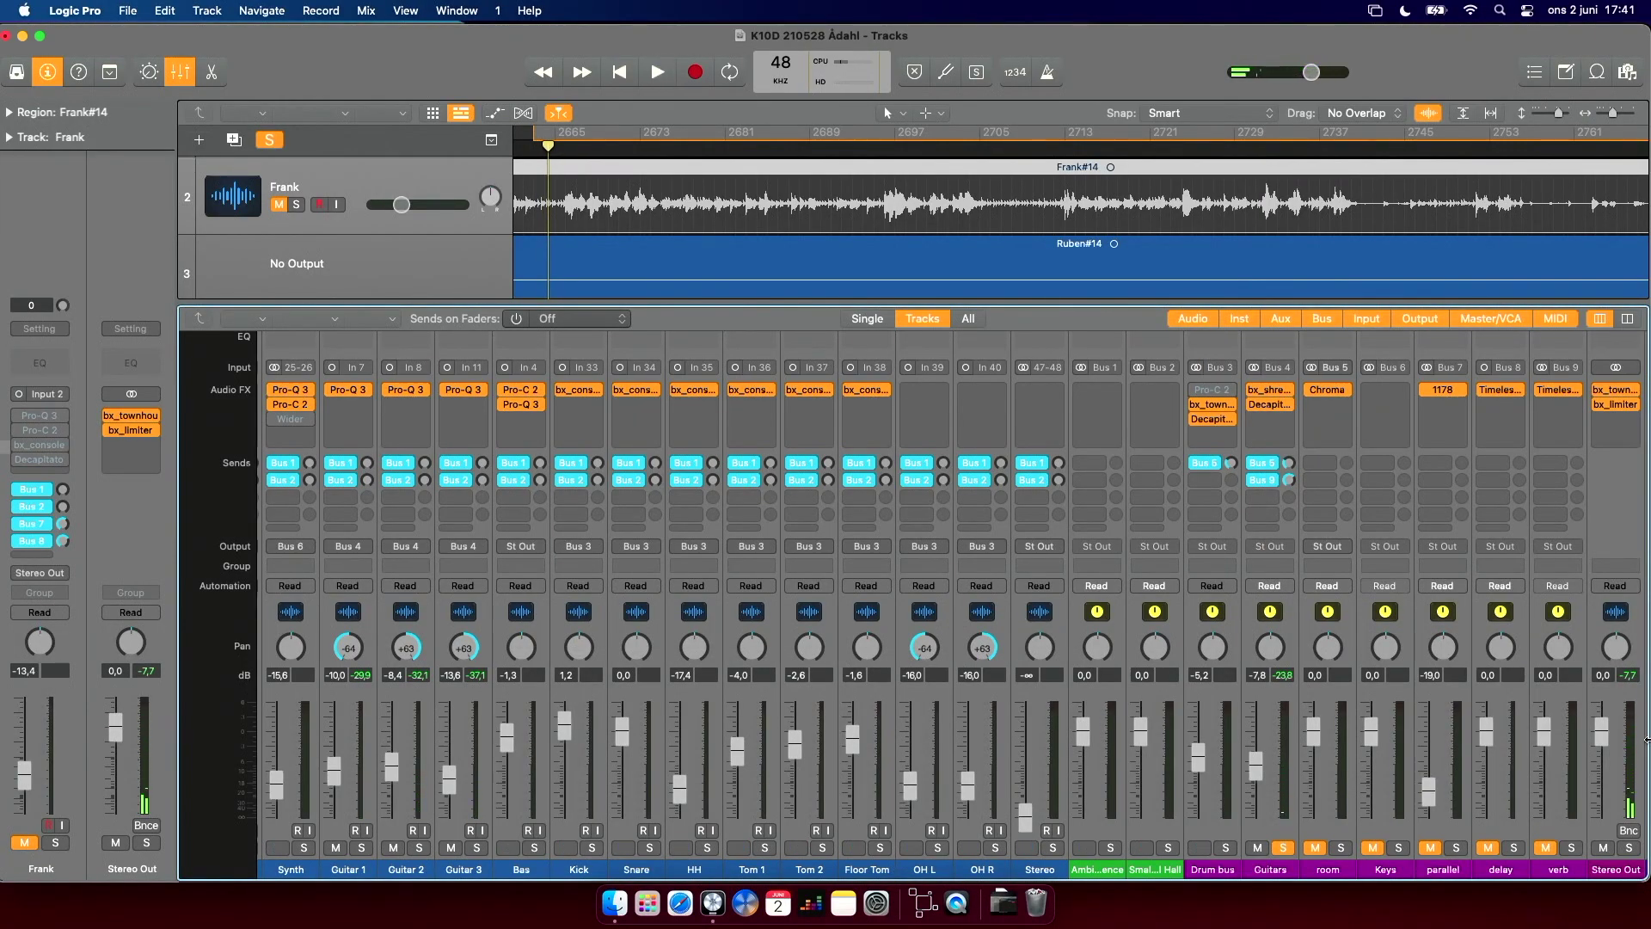
# Unsolo the Guitars bus, unmute the Keys bus and listen to the full mix.
pyautogui.click(1282, 847)
pyautogui.press('space')
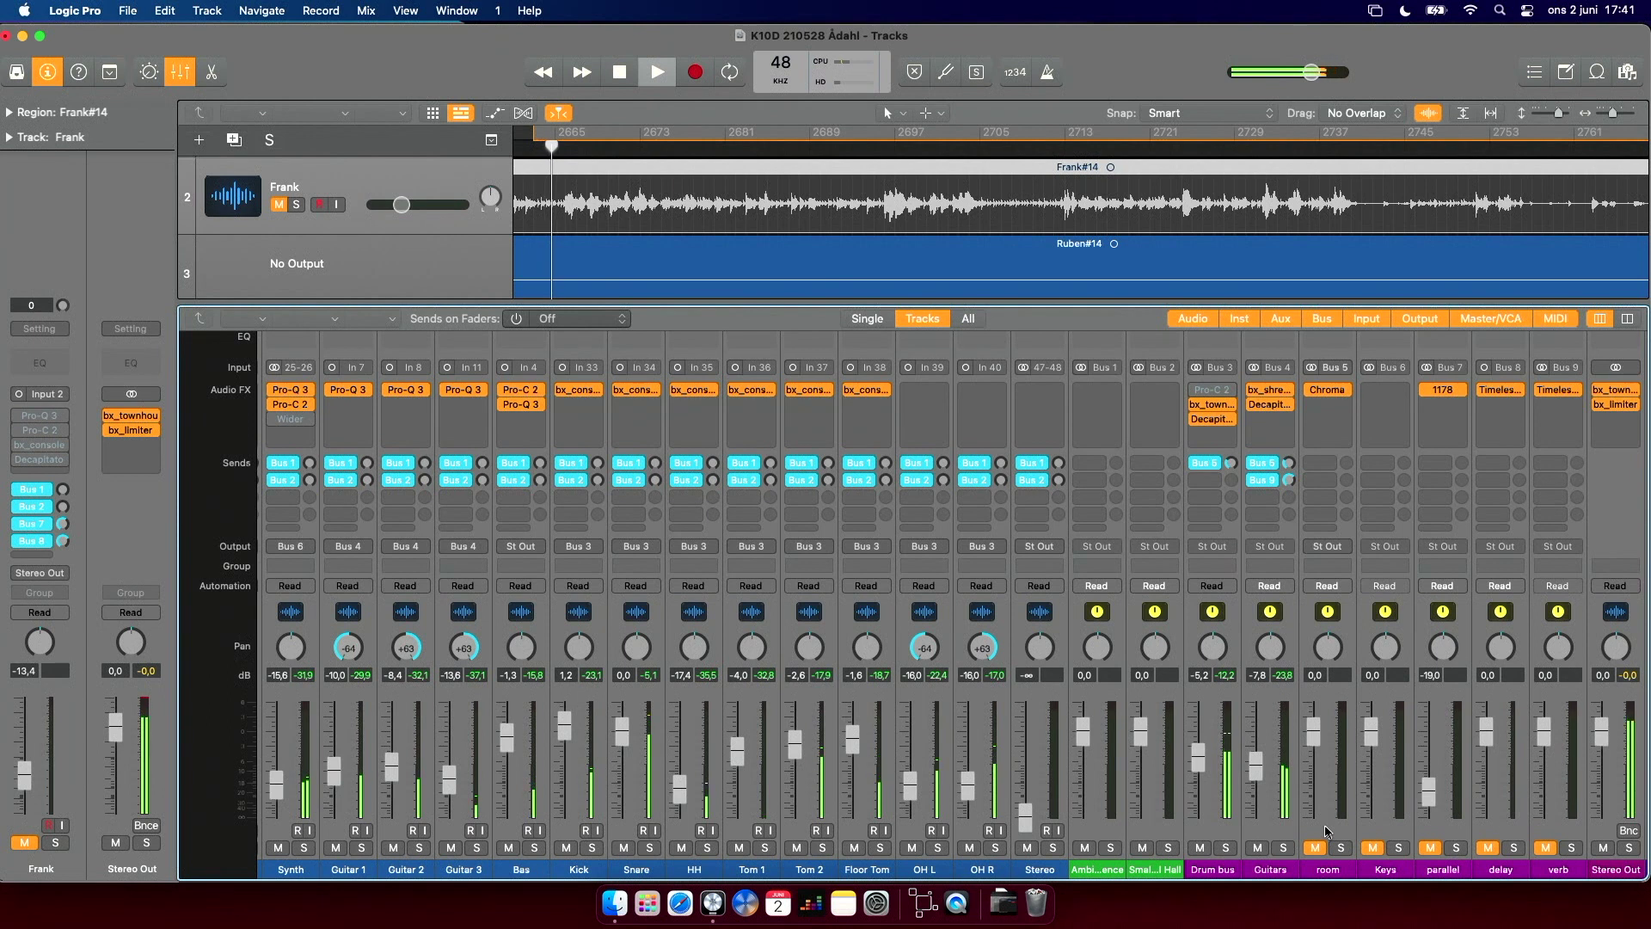
pyautogui.press('space')
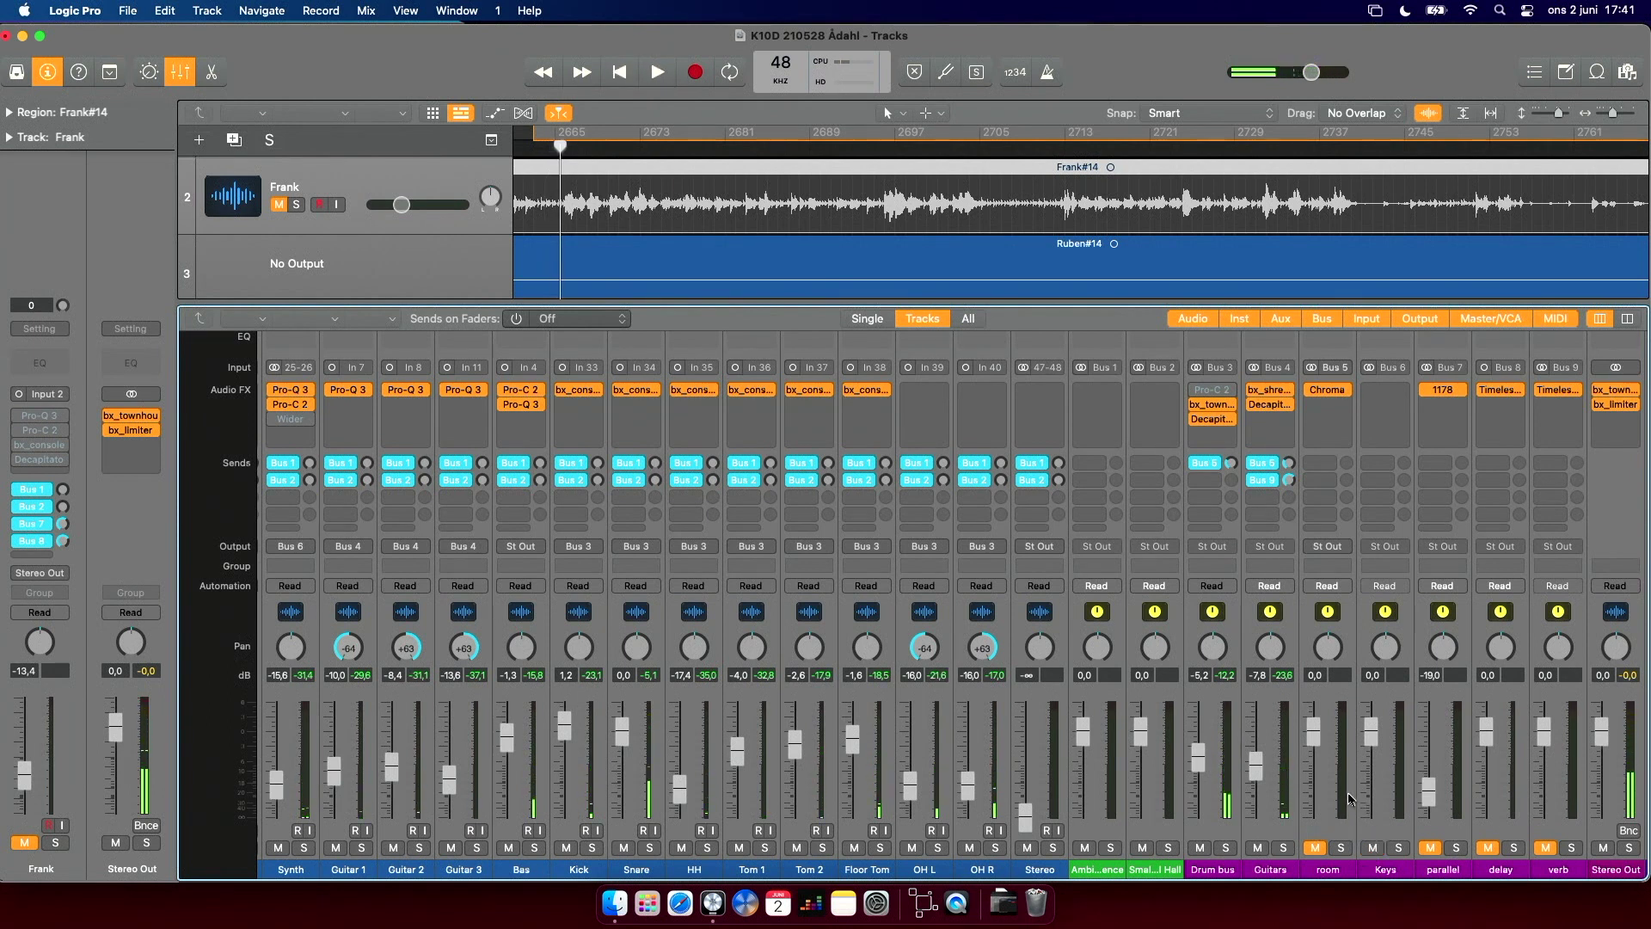
pyautogui.press('space')
# Enable the Wider plug-in on the Synth channel, audition it in the mix and close its window.
pyautogui.hscroll(-5, 474, 712)
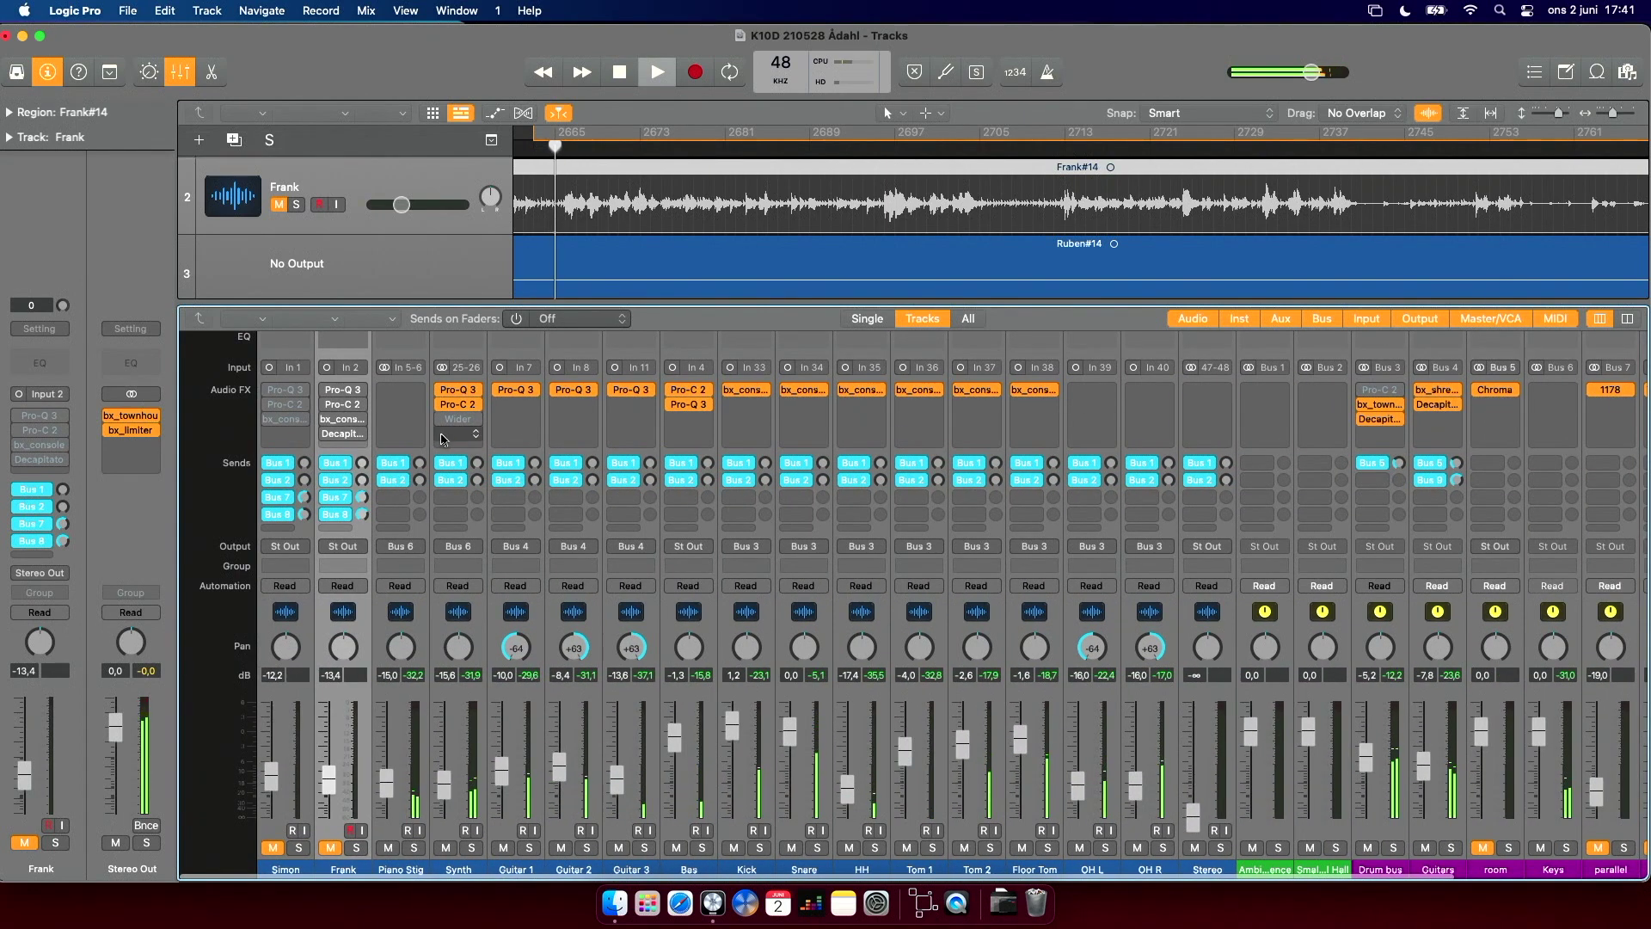
pyautogui.press('space')
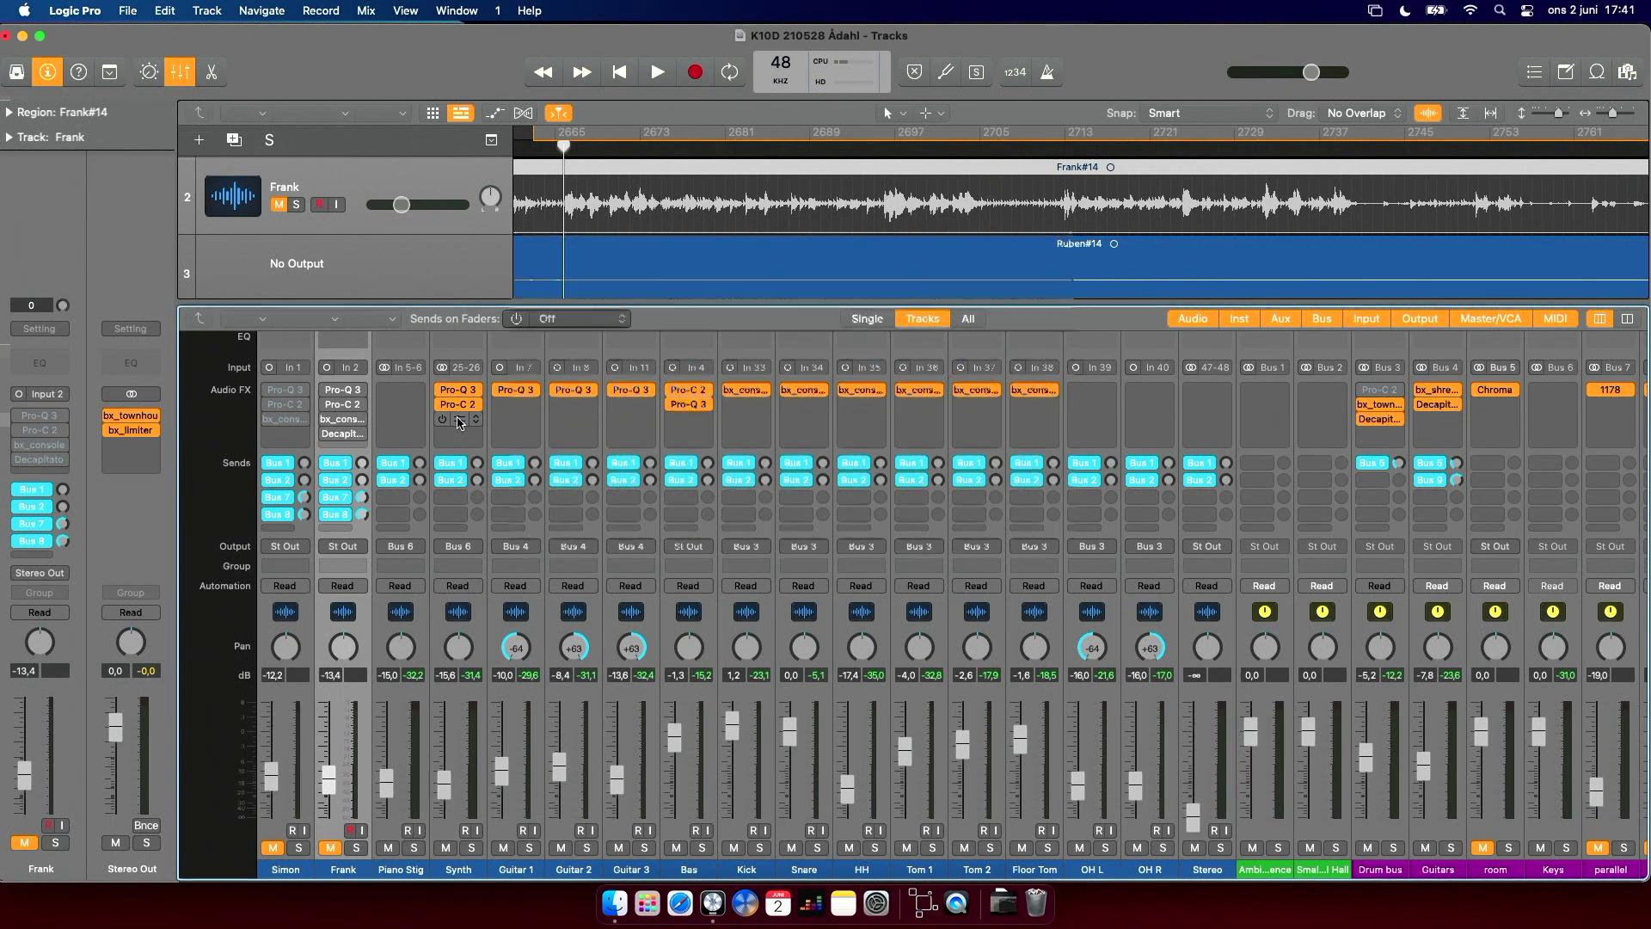
pyautogui.click(459, 421)
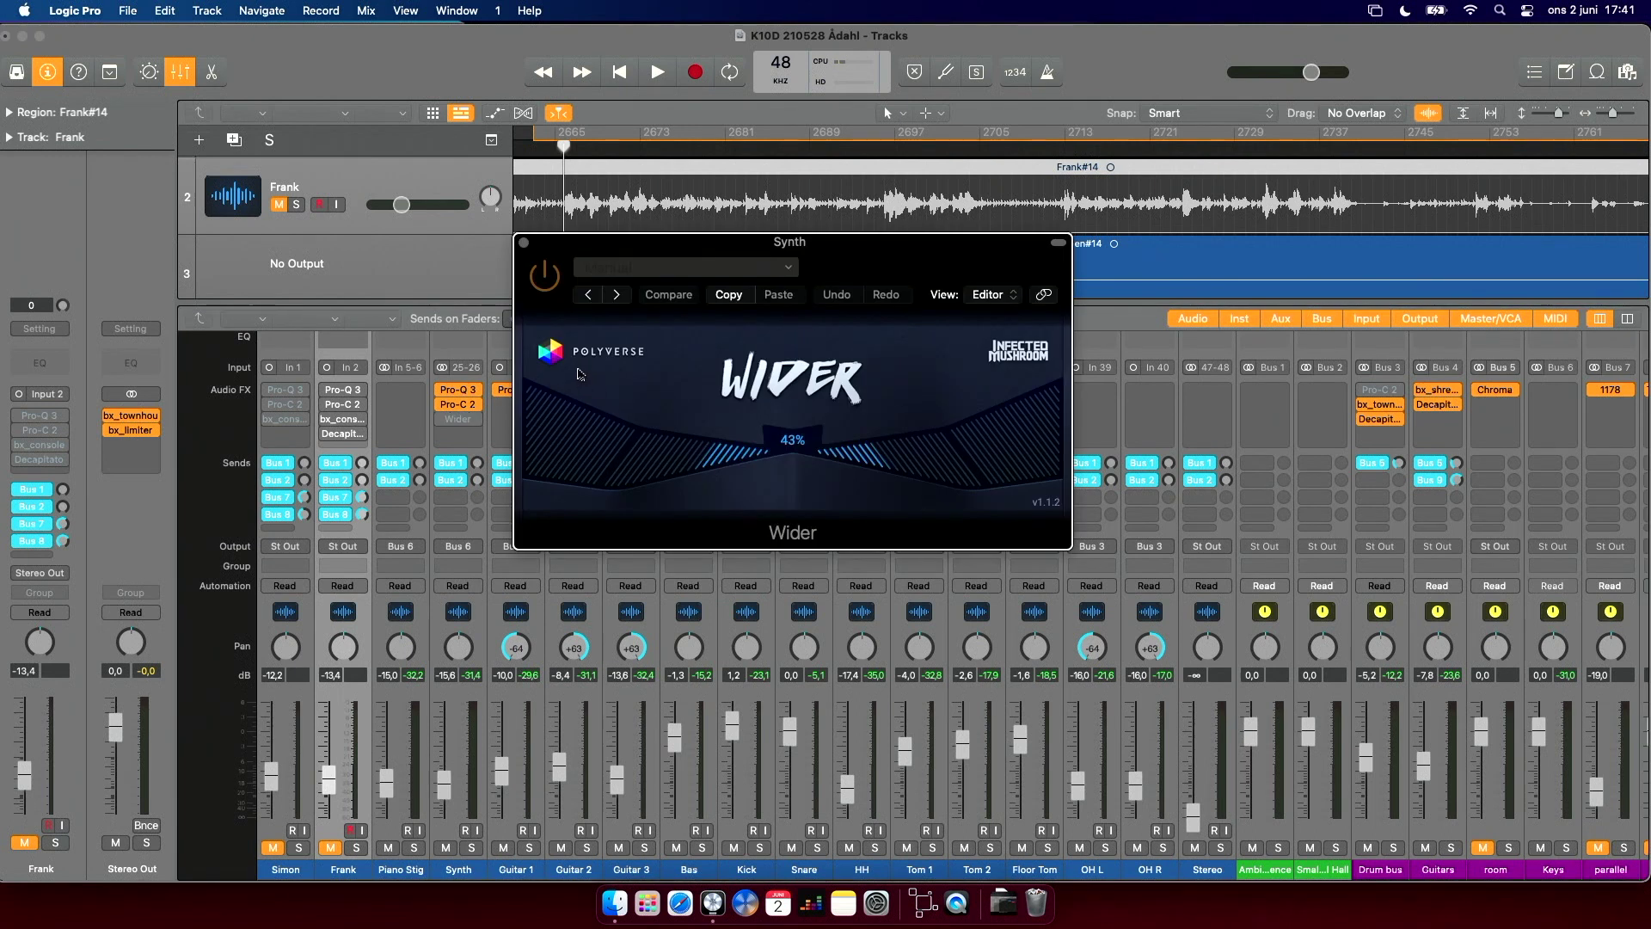
pyautogui.press('space')
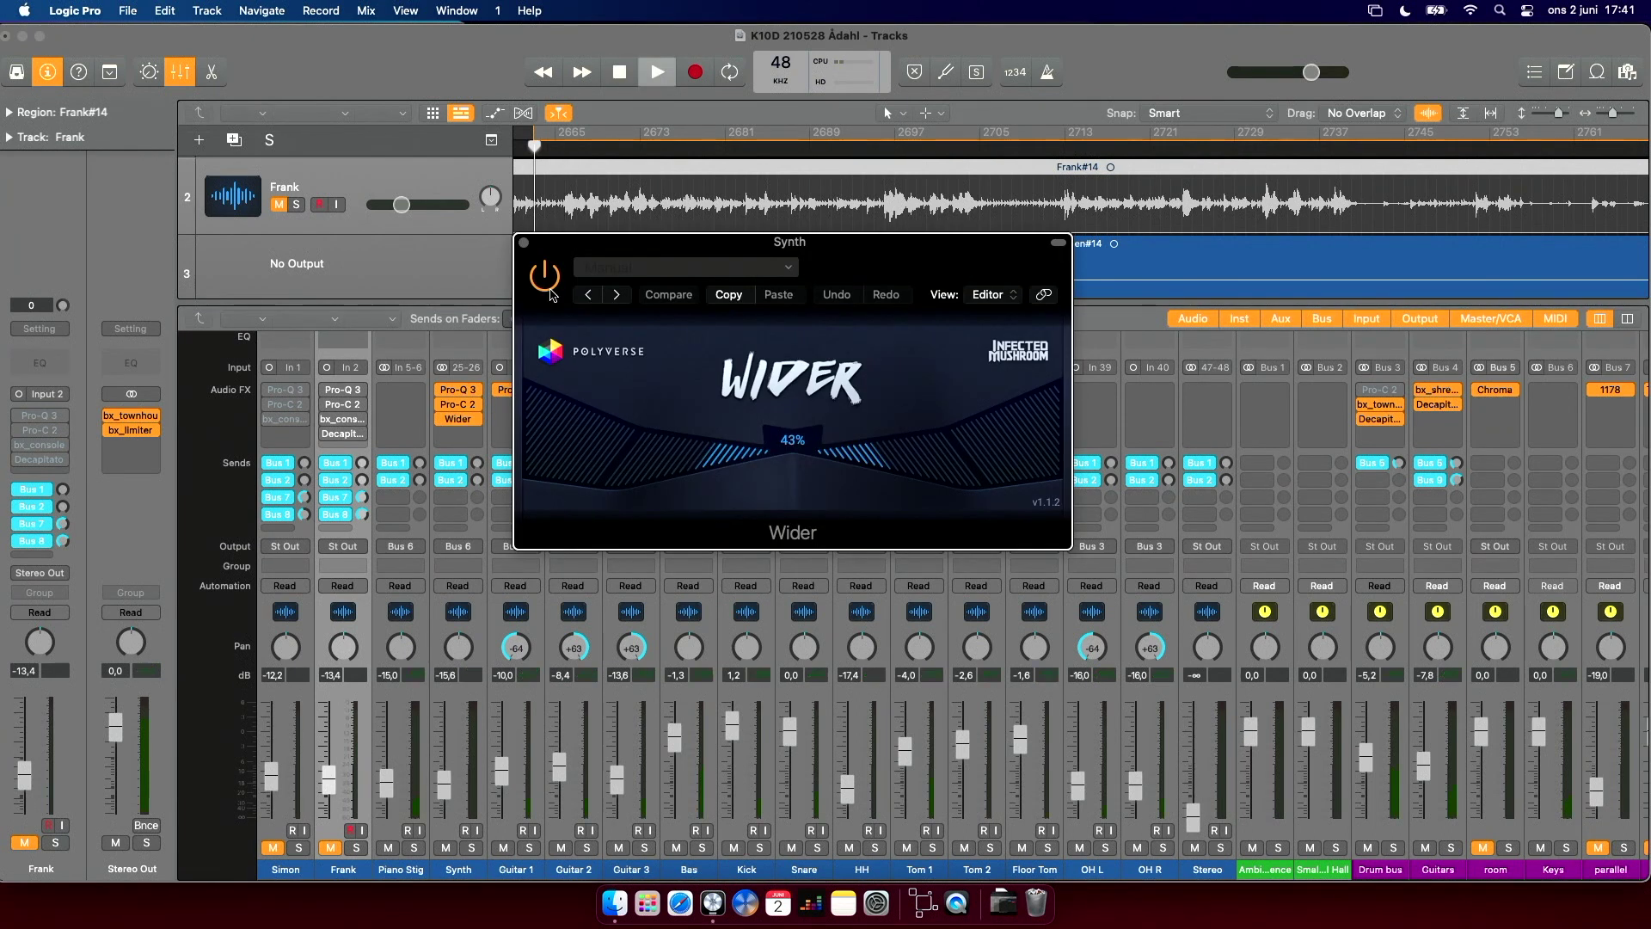
pyautogui.click(523, 244)
pyautogui.press('space')
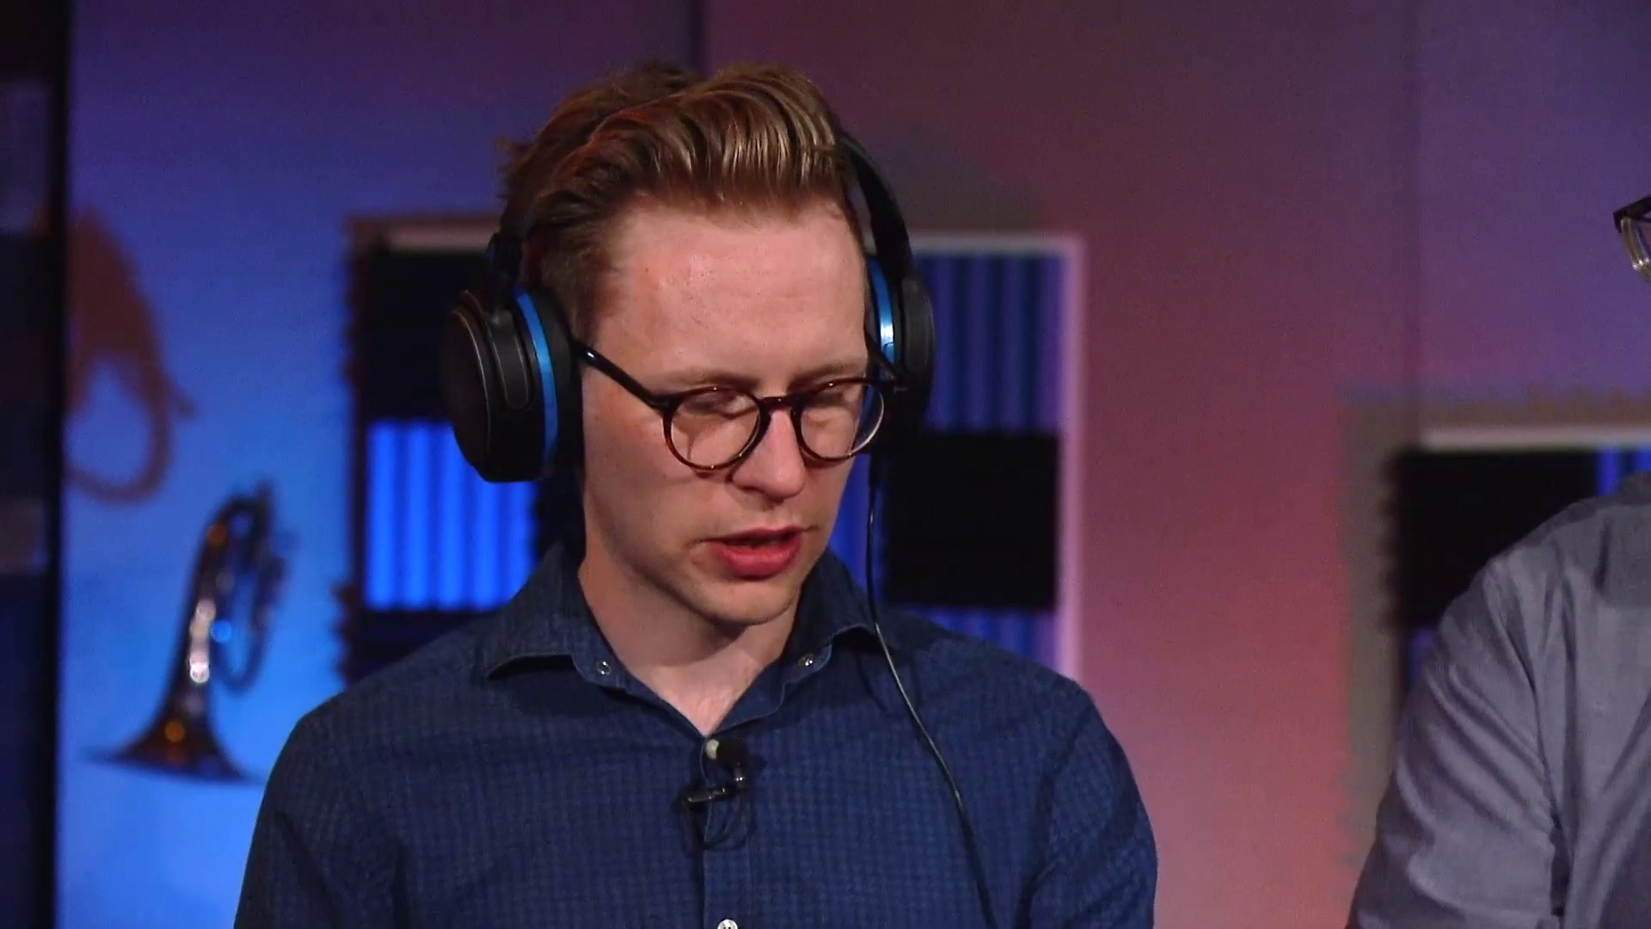